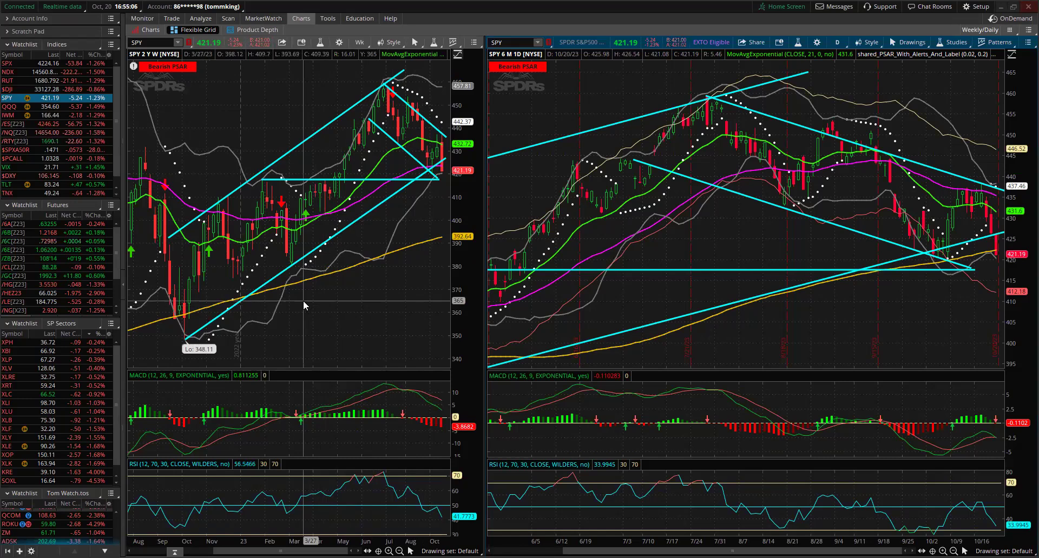
- Enlarge the recent price action on both SPY charts and extend the lower descending trendline on the daily chart to about 415
scroll(281, 301, up, 3)
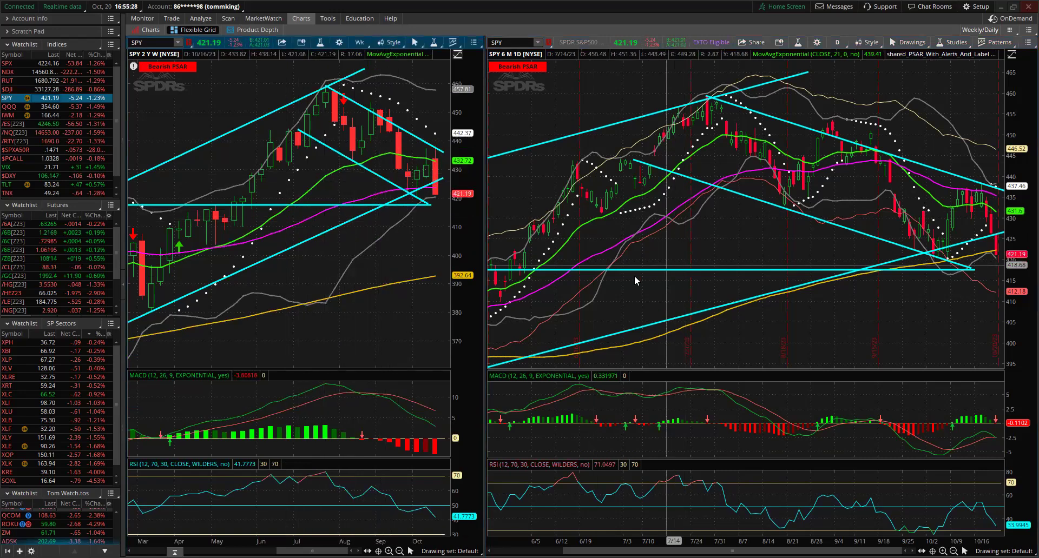
drag(779, 295, 1010, 235)
drag(531, 274, 532, 276)
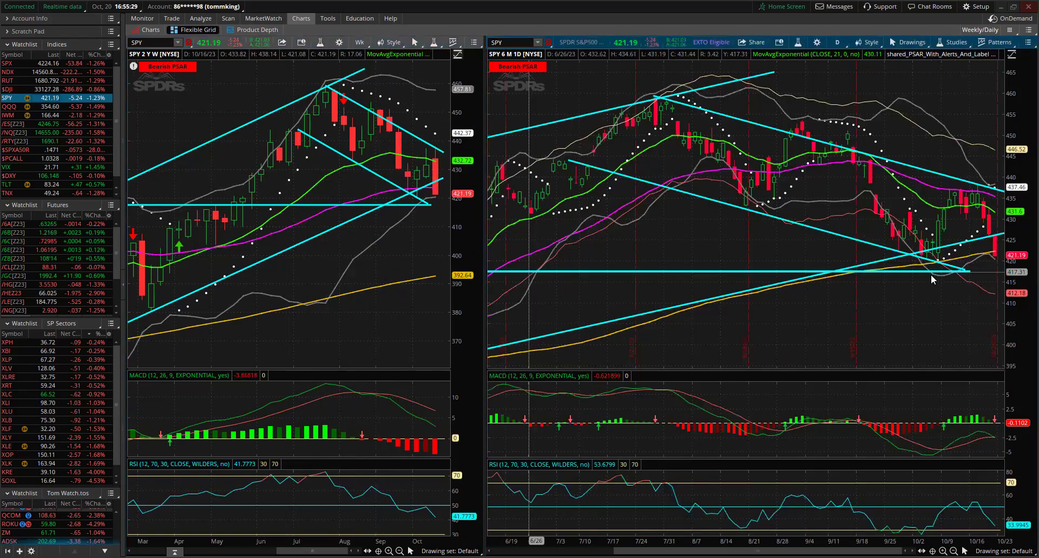
scroll(970, 240, up, 1)
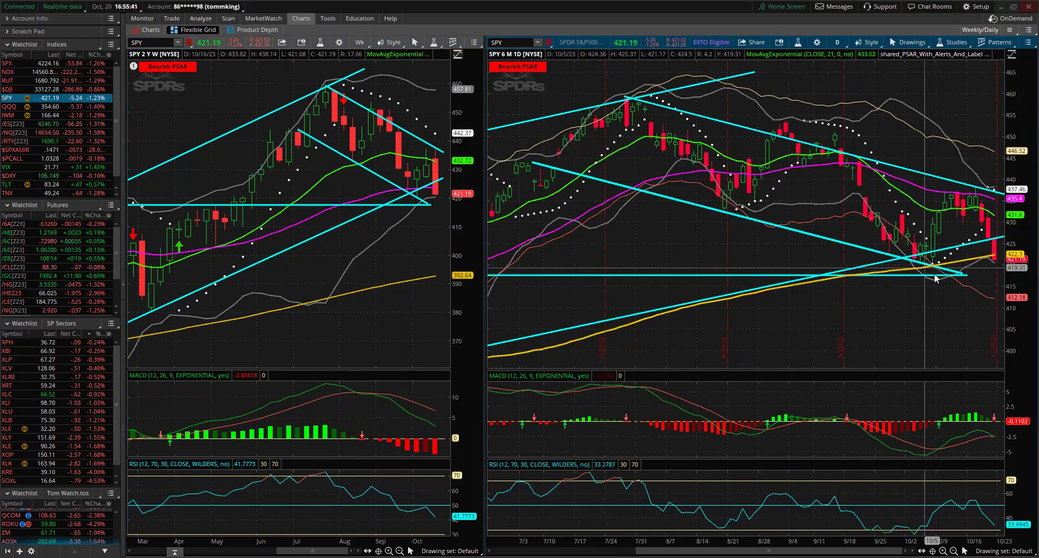
click(963, 276)
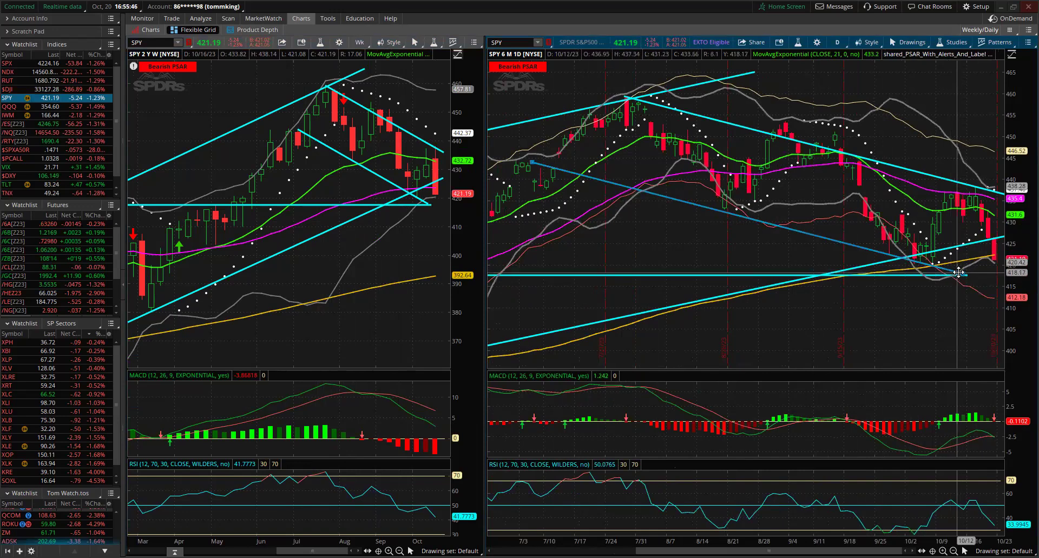
drag(963, 275, 998, 285)
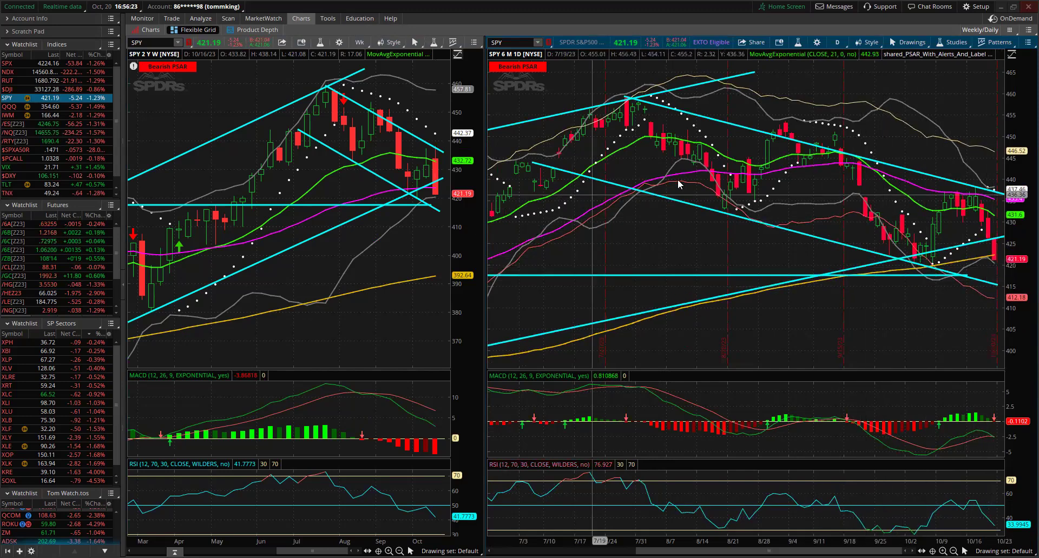
click(531, 123)
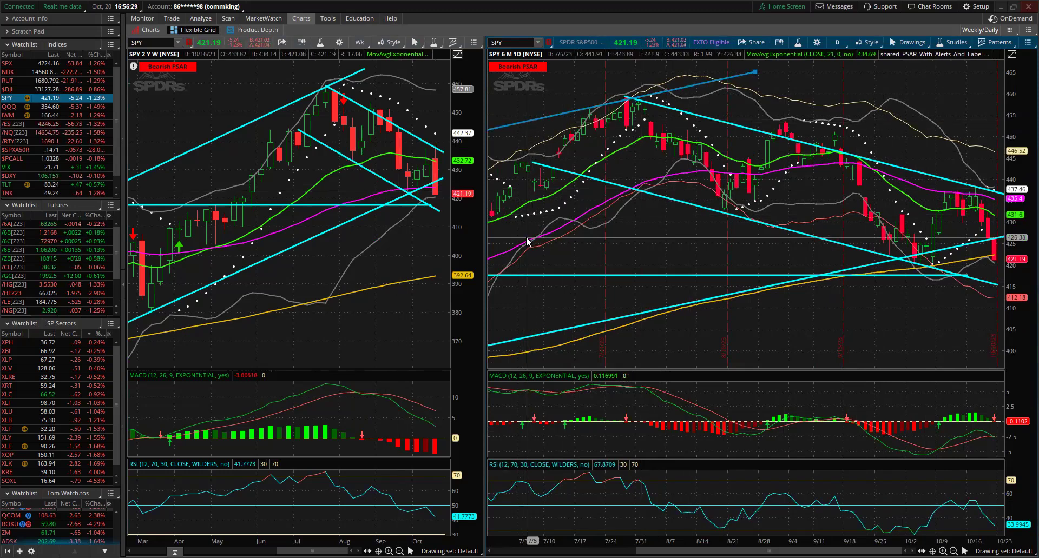
click(839, 337)
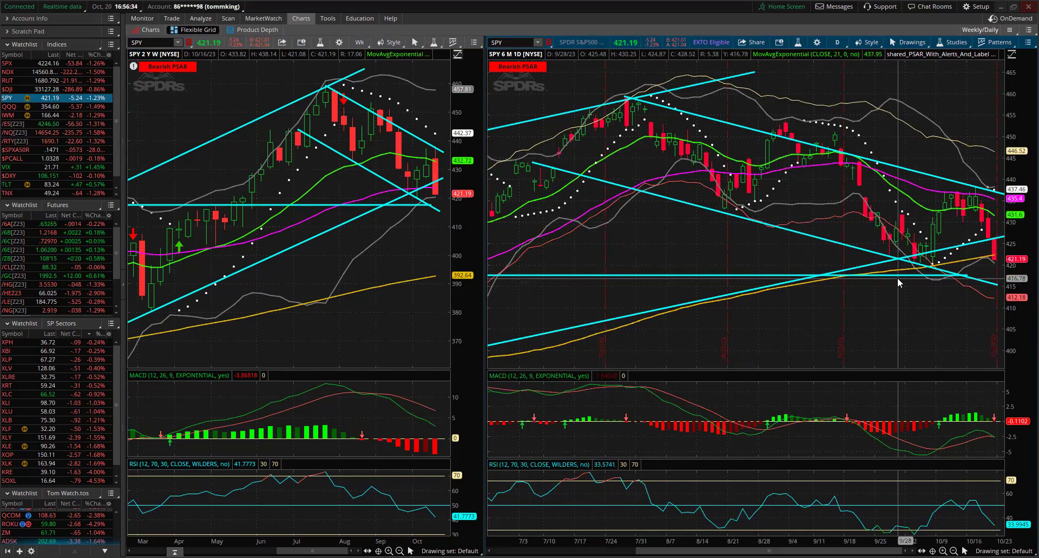
- Load QQQ in both charts and enlarge the recent price action on the weekly and daily views
click(38, 106)
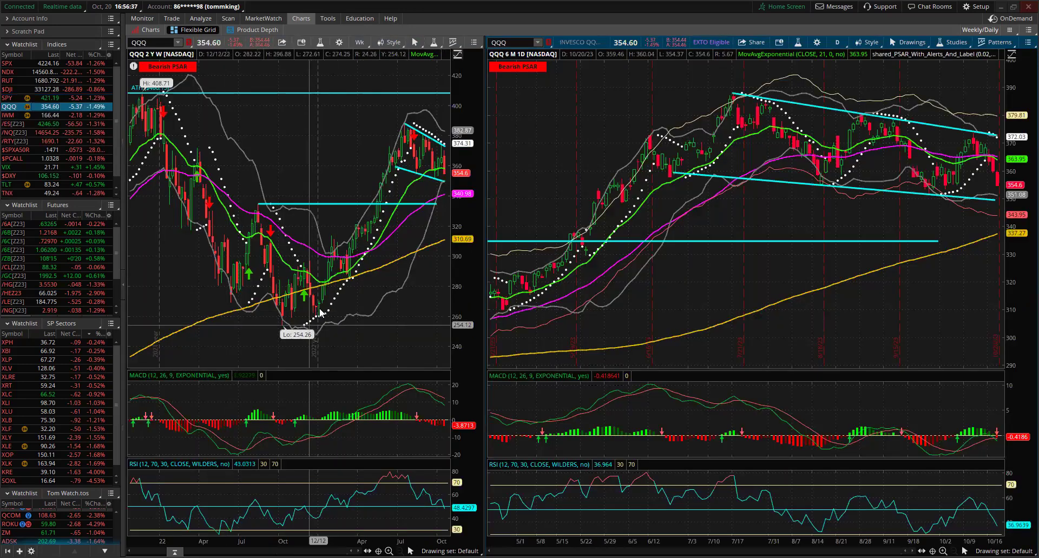
drag(223, 254, 441, 254)
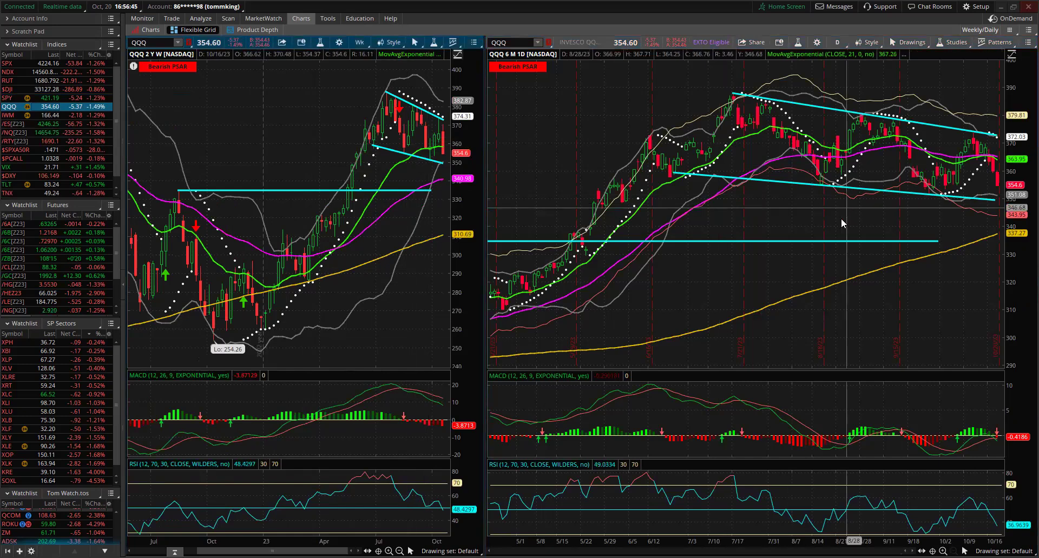
drag(598, 170, 1001, 182)
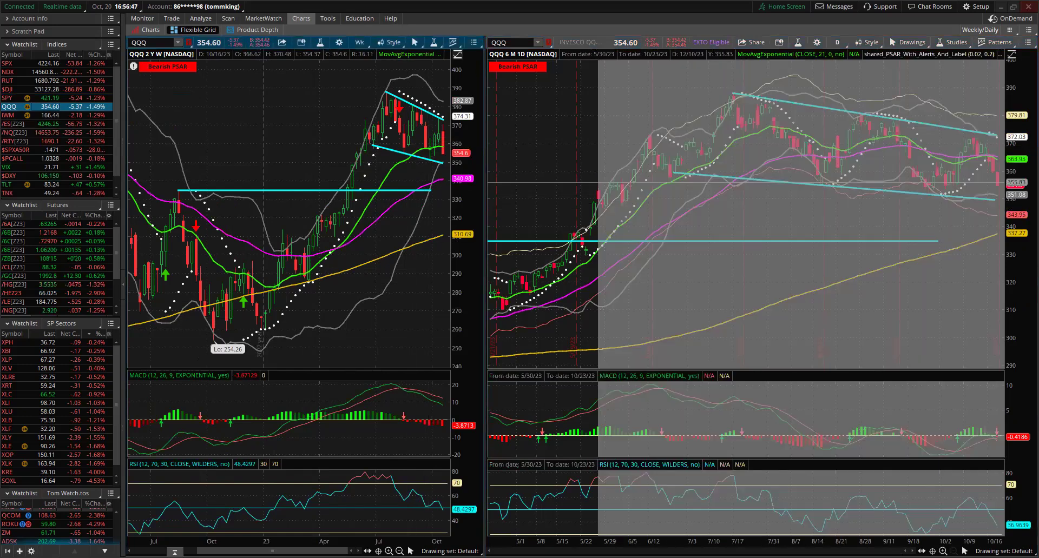
click(749, 152)
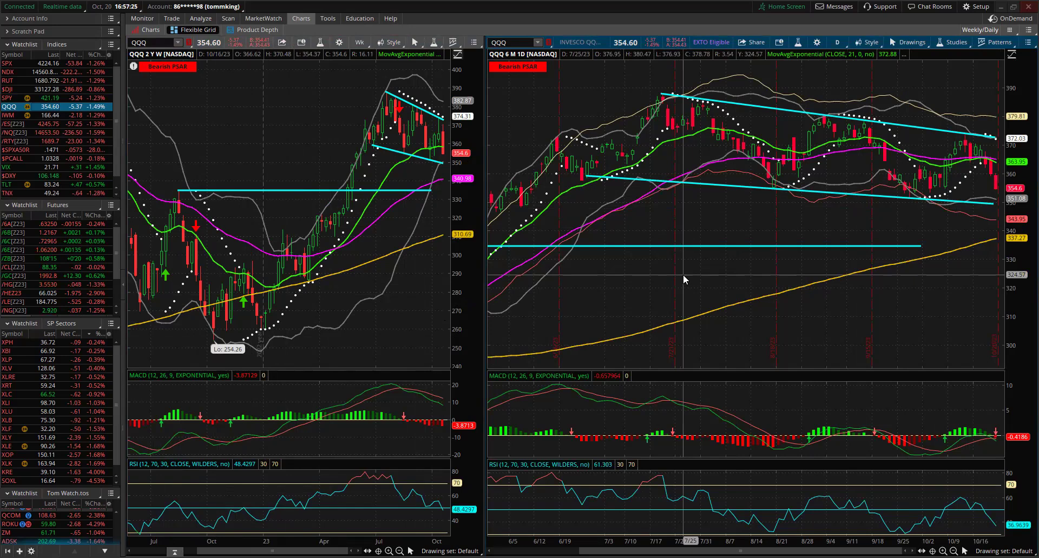
- Load IWM and extend both lines of its descending channel on the weekly chart past the latest candle
click(53, 115)
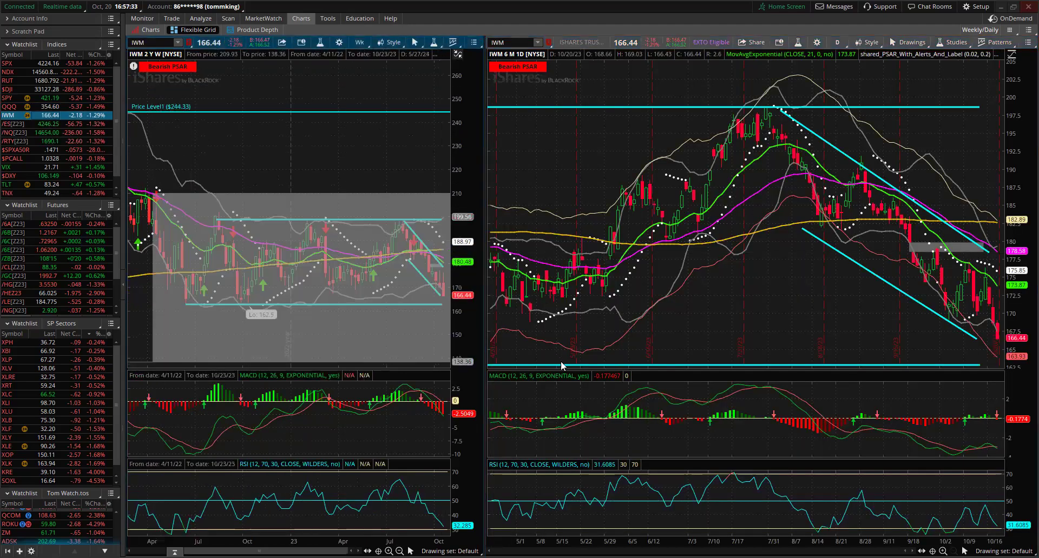
drag(467, 311, 468, 291)
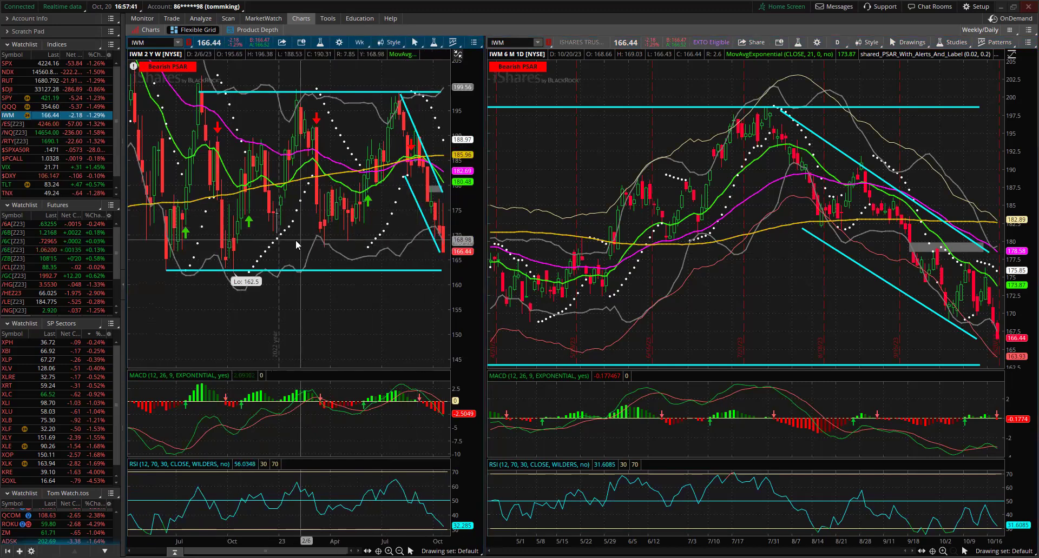
drag(223, 249, 445, 252)
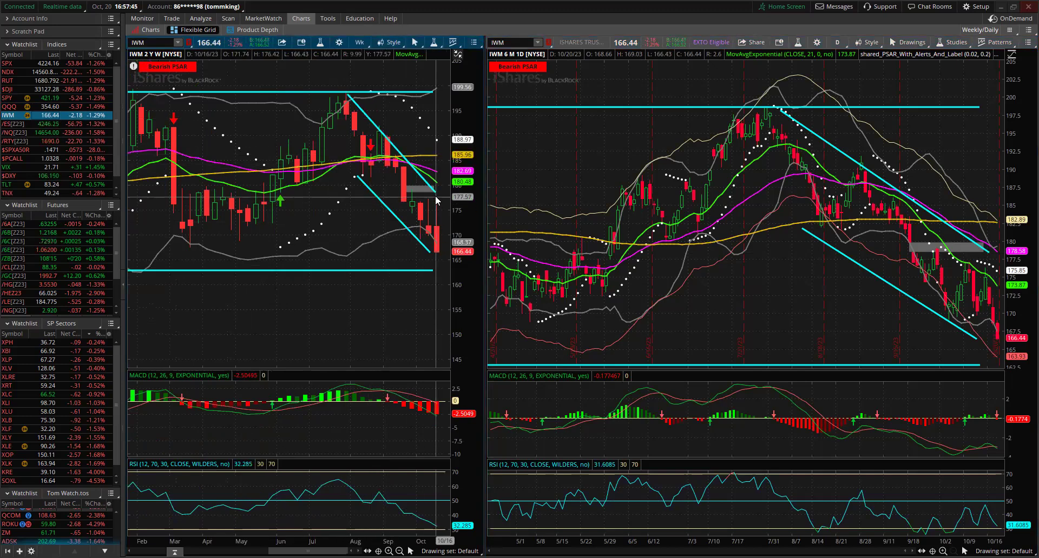
drag(436, 199, 445, 200)
drag(432, 255, 443, 263)
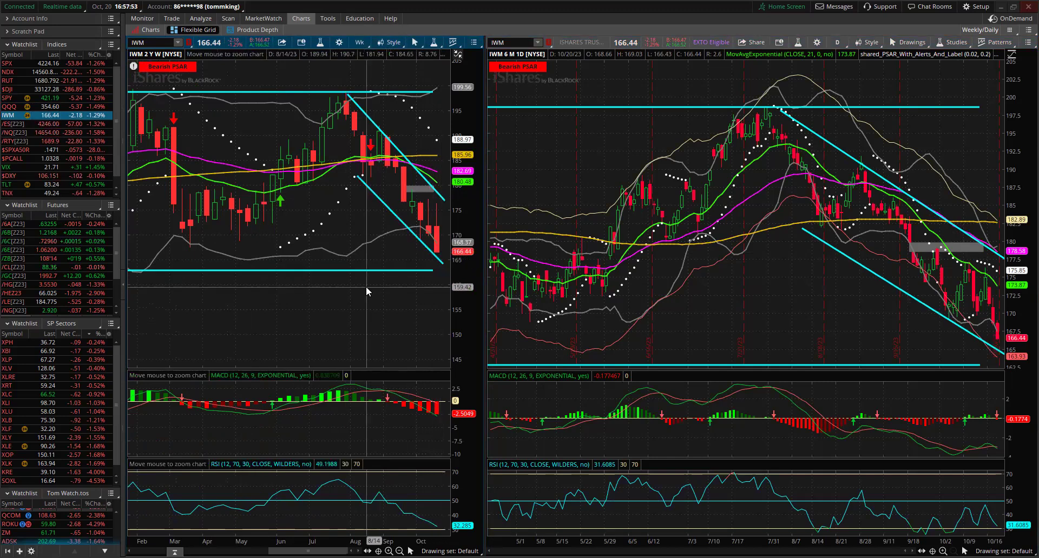
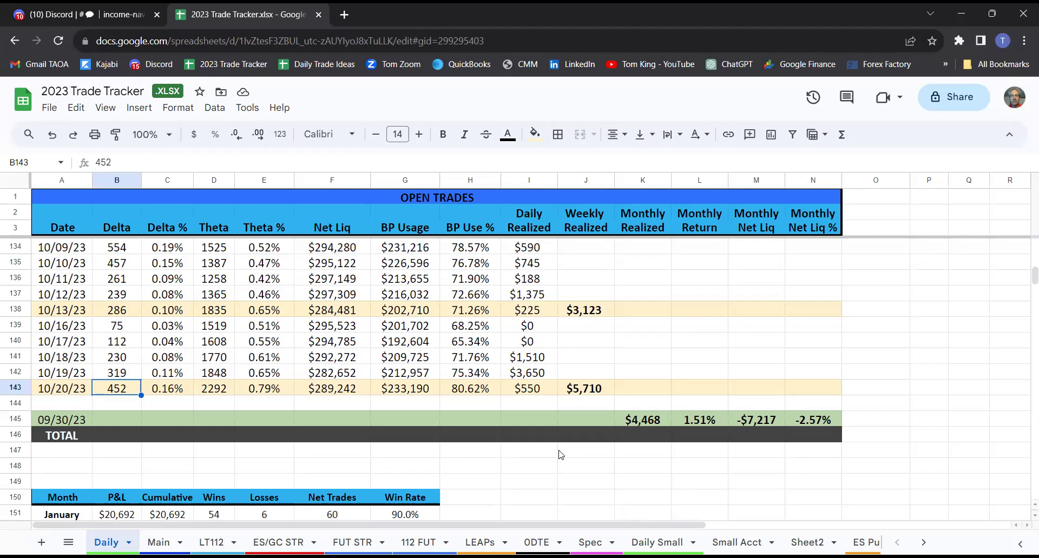
- Switch to the 2023 Trade Tracker in Google Sheets and review the 10/20/23 row from Delta % through Weekly Realized
key(Right)
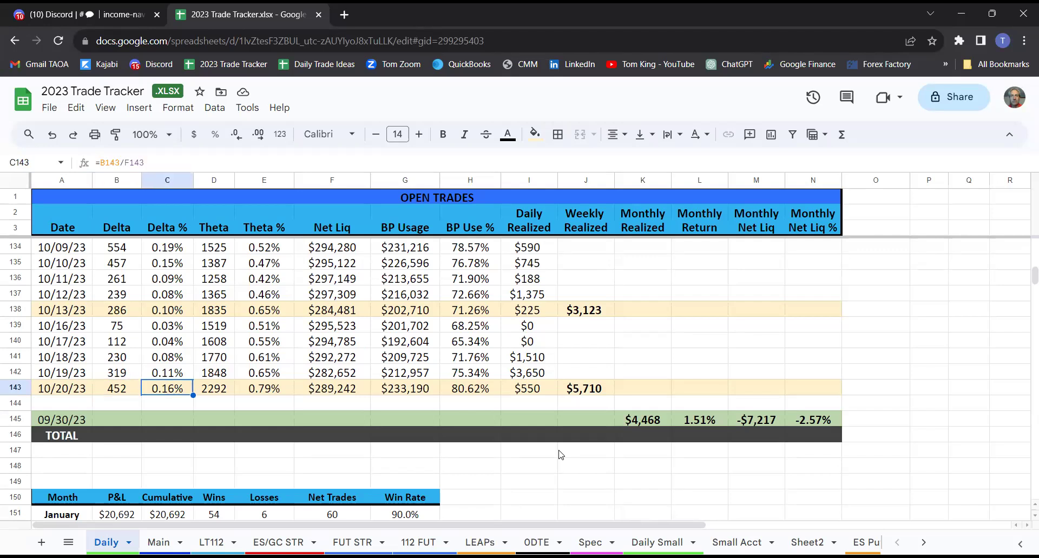
key(Right)
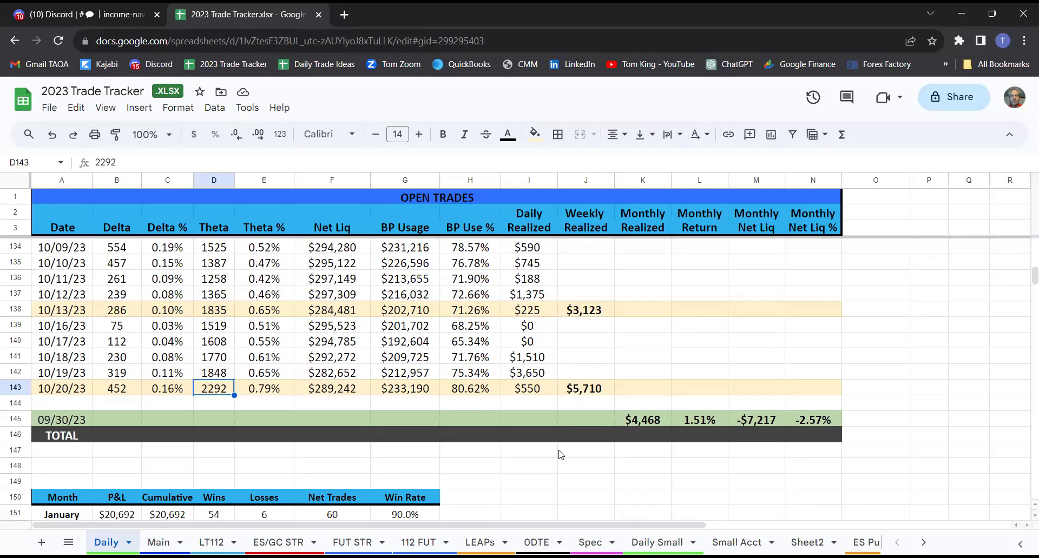
key(Right)
key(Right)
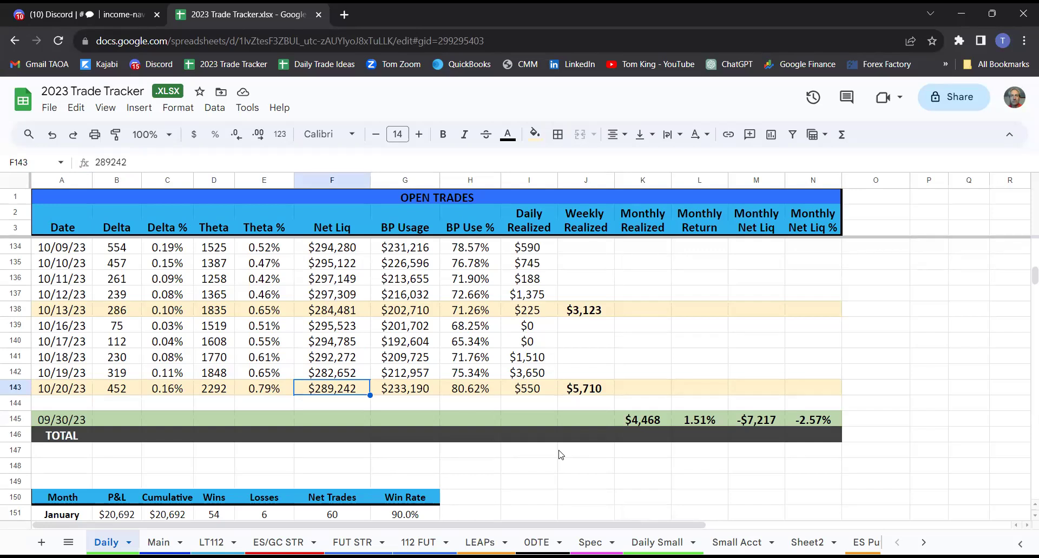
key(Right)
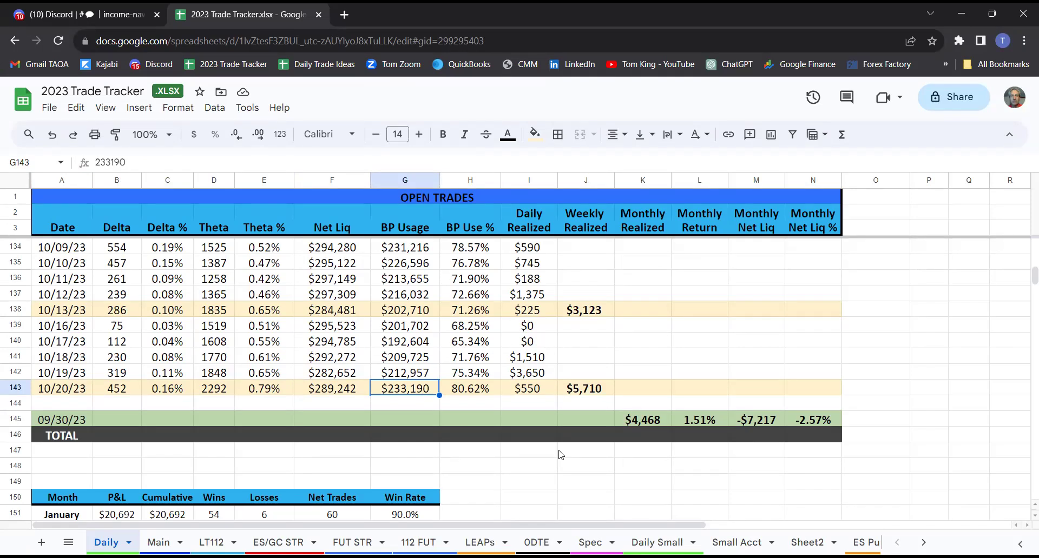
key(Right)
key(Right)
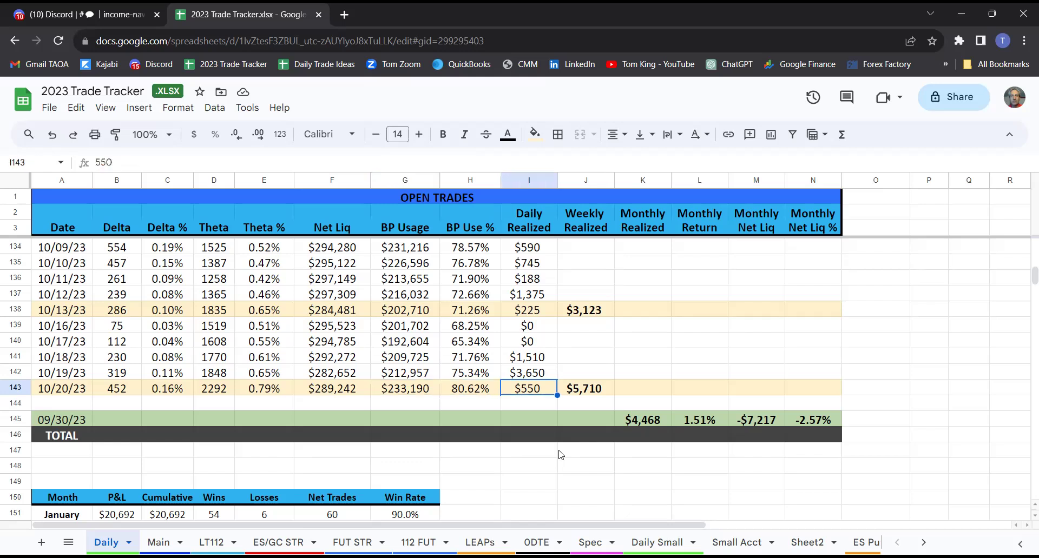
key(Left)
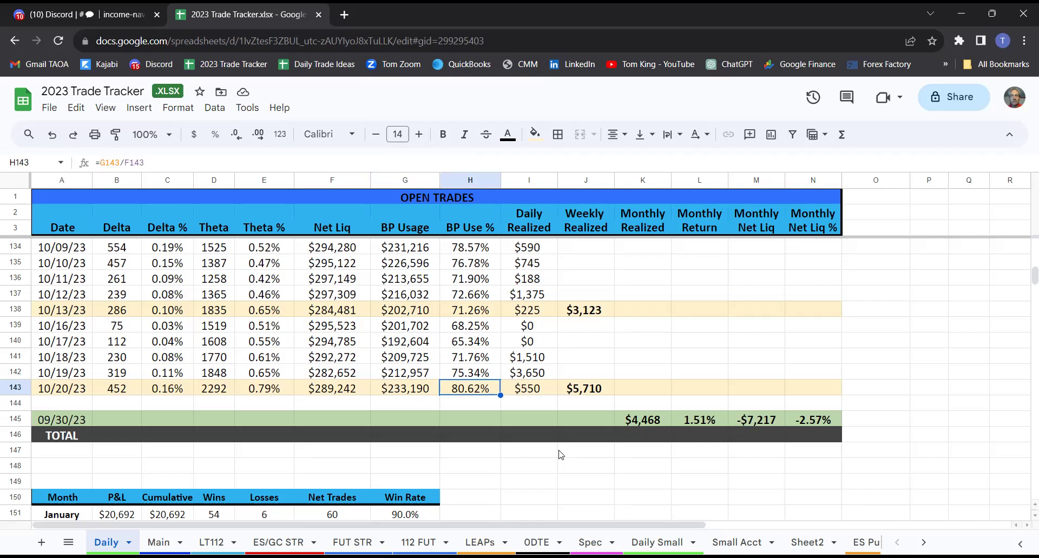
key(Right)
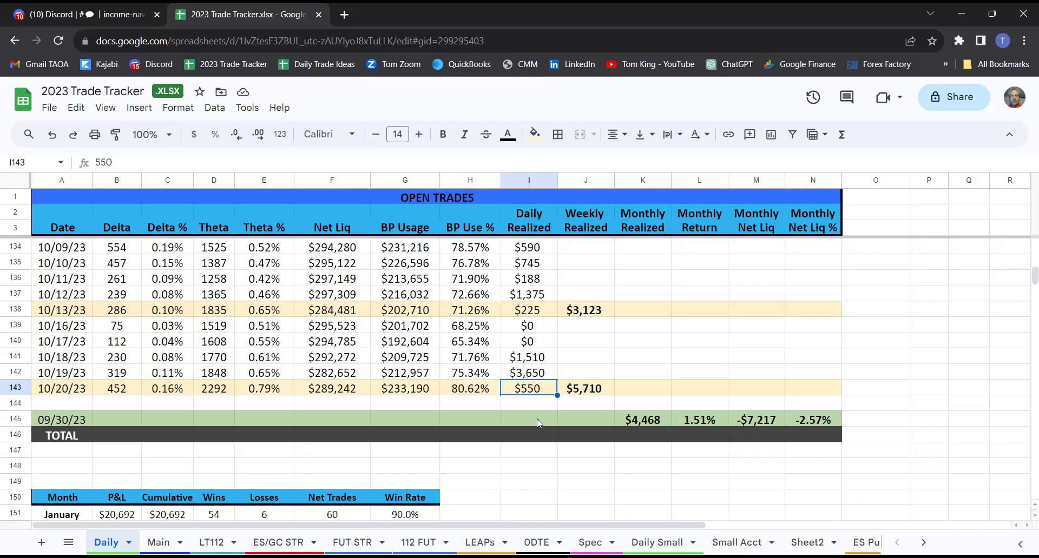
click(582, 389)
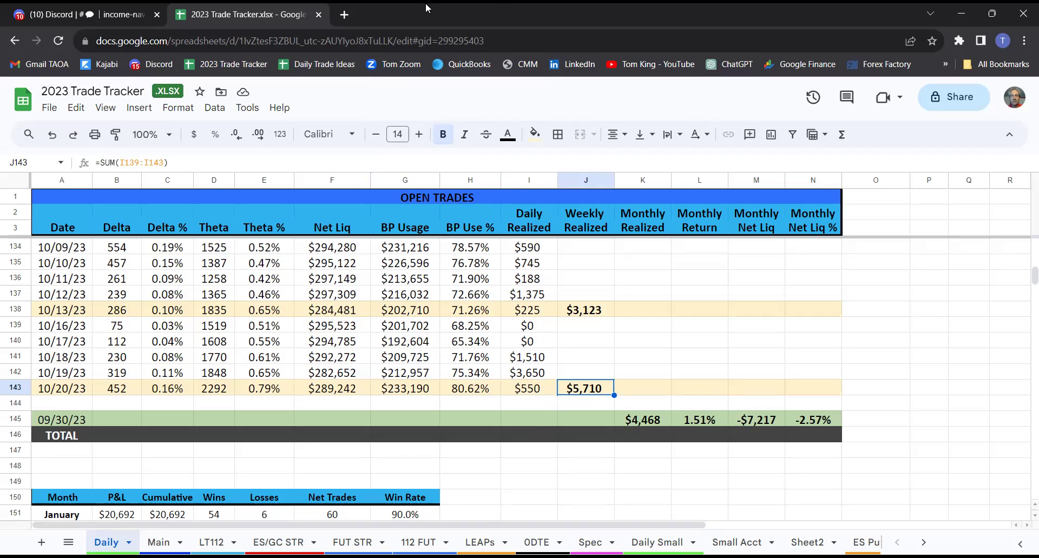
- Search Google for "spy stock" in a new browser tab and highlight the percentage change for the 5-day range
click(344, 14)
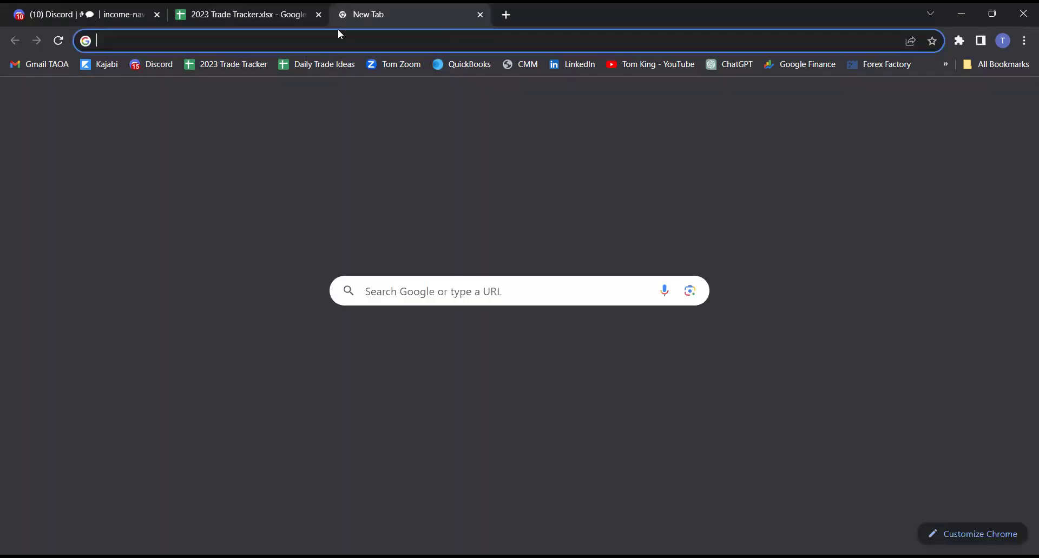
text(spy stock)
key(Return)
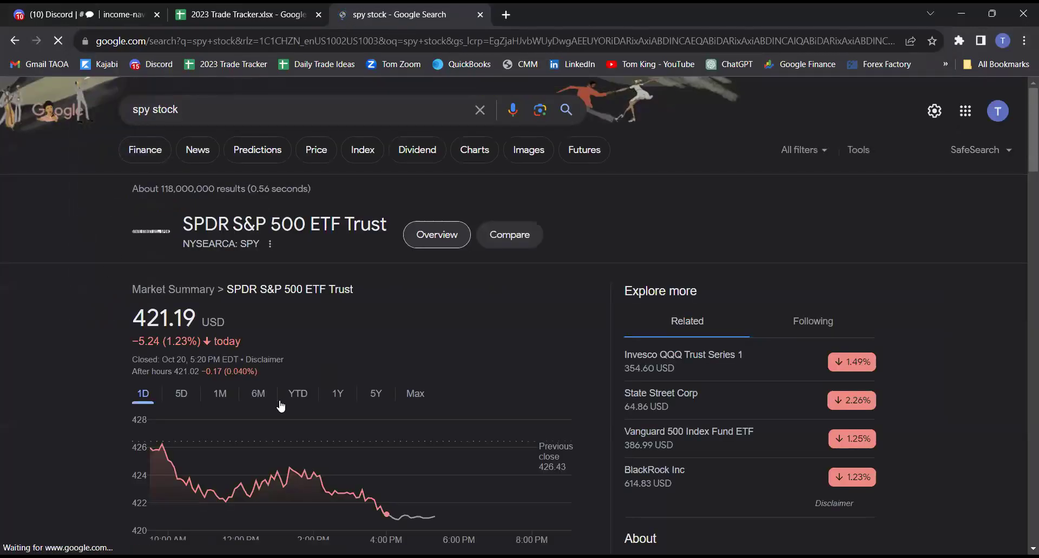
click(181, 395)
scroll(372, 318, down, 2)
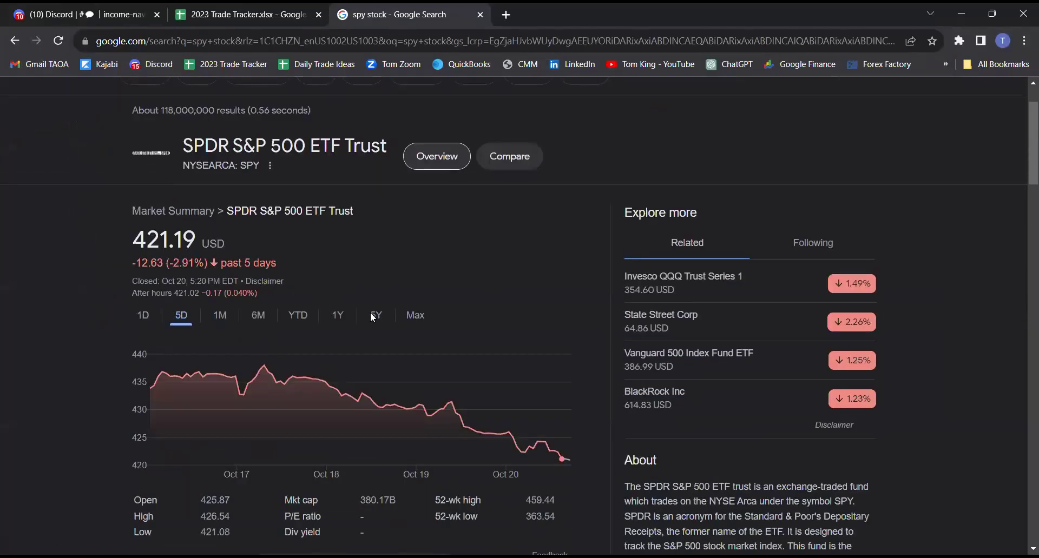
scroll(373, 318, down, 1)
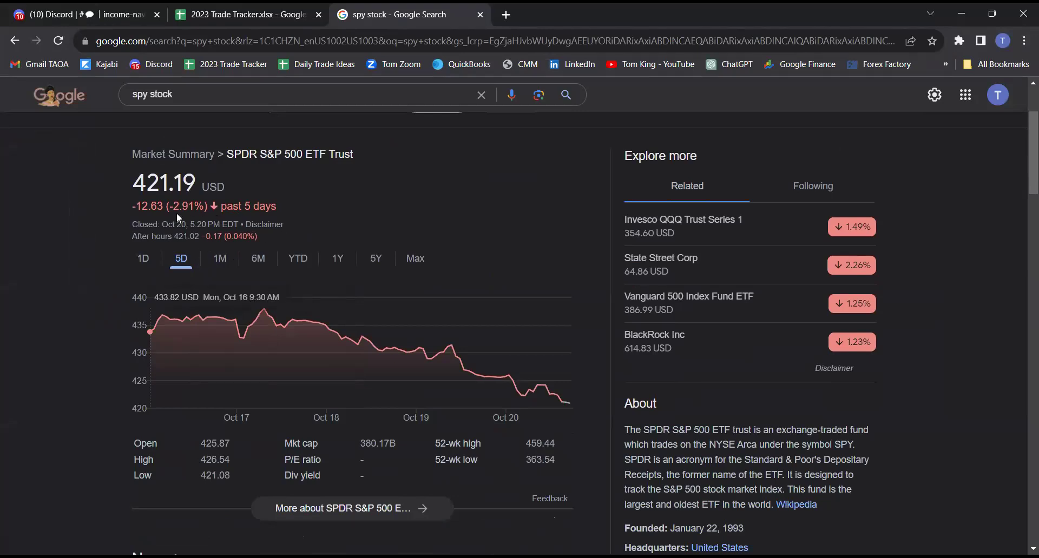
drag(173, 209, 206, 209)
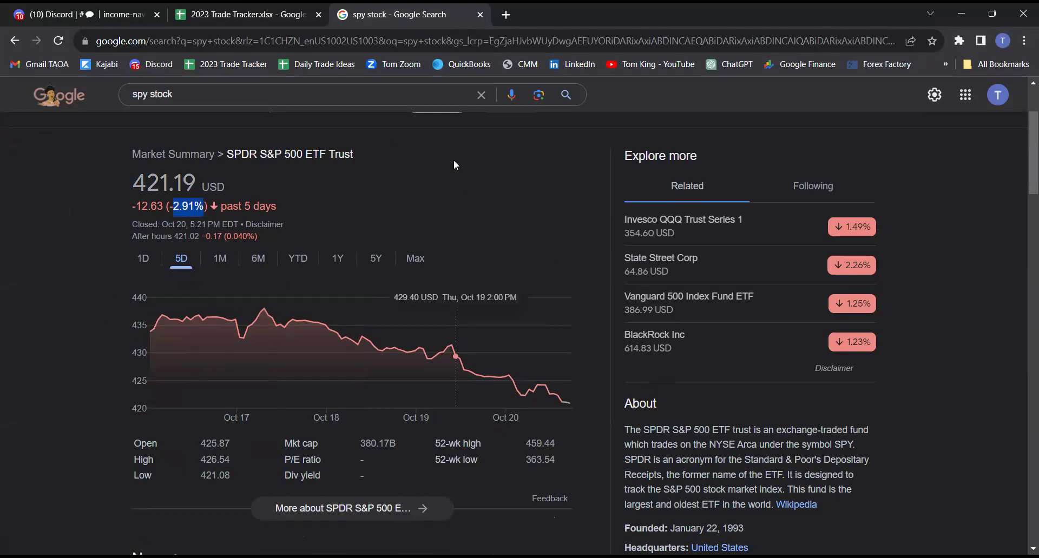
- Return to the trade tracker and compare Net Liq for 10/13/23 and 10/20/23, the latest Weekly Realized, Monthly Realized and Monthly Return
click(236, 17)
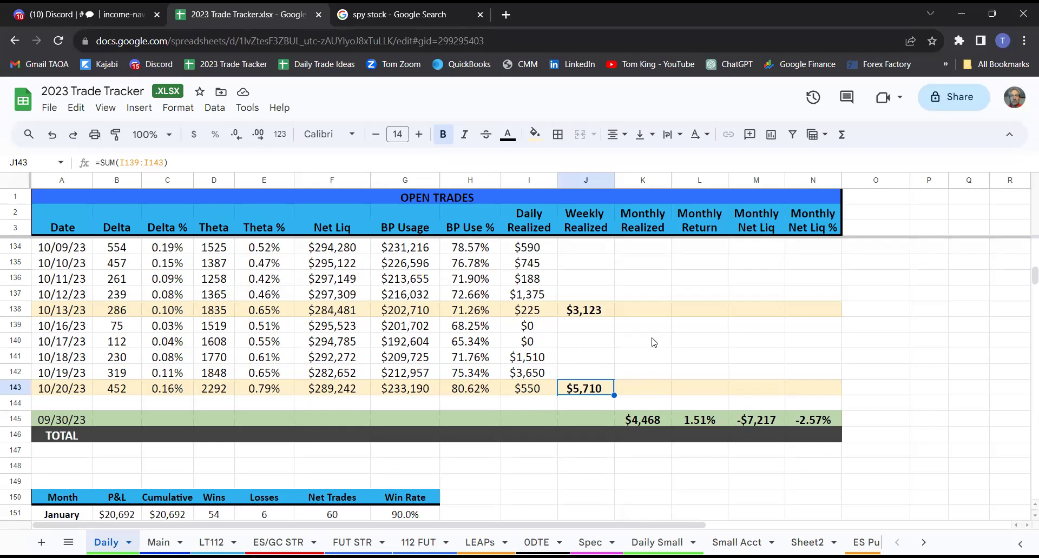
click(335, 314)
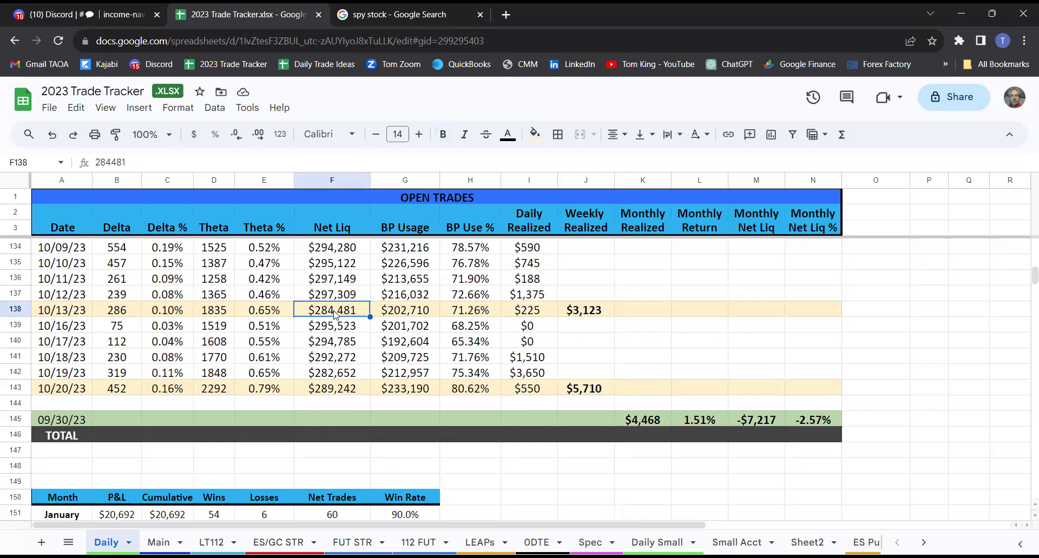
click(336, 387)
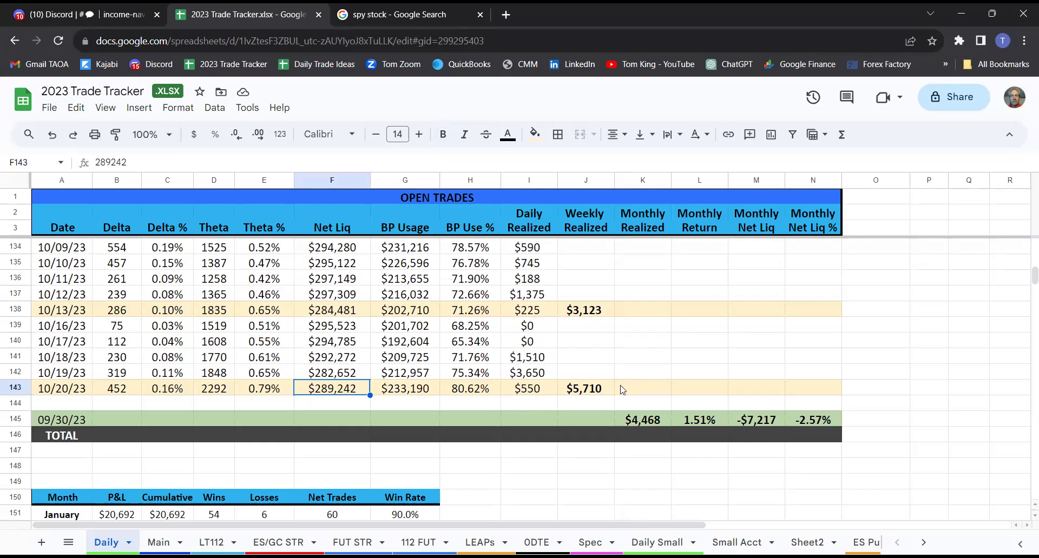
click(588, 389)
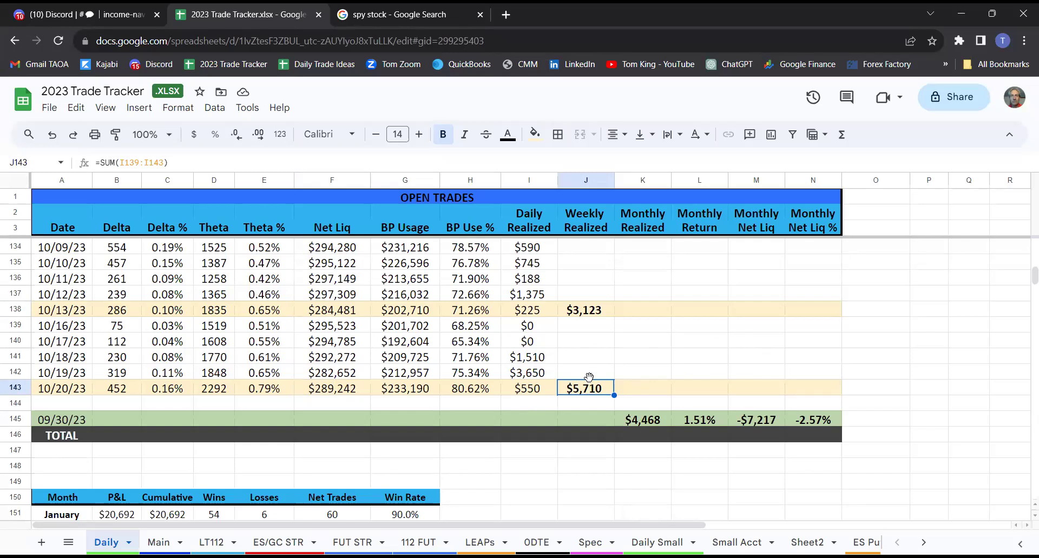
click(630, 421)
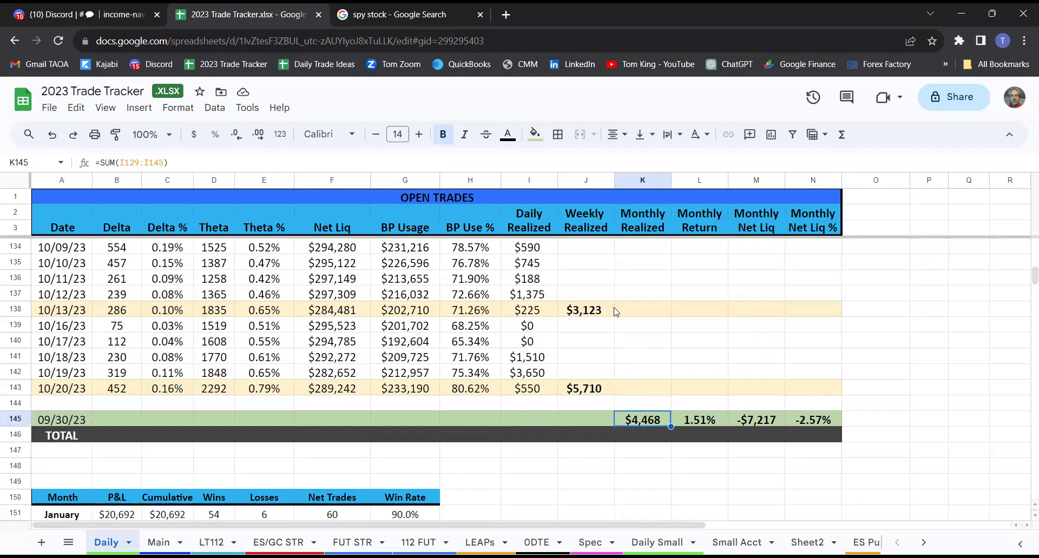
click(722, 425)
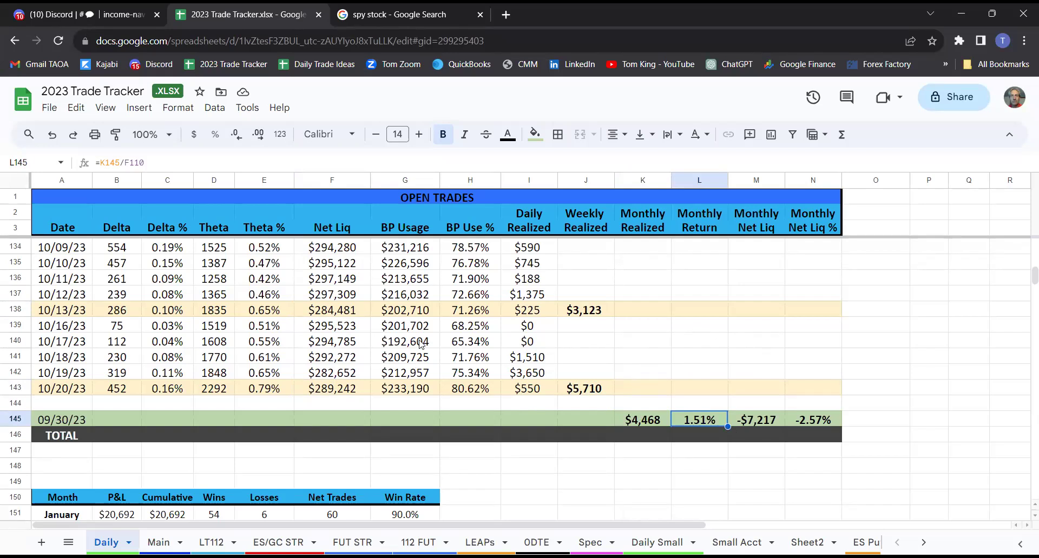
- Switch to the Main sheet and review the closed /CL Dec-14 trade's DIT, premium captured, % Return, trade type and strikes
click(159, 542)
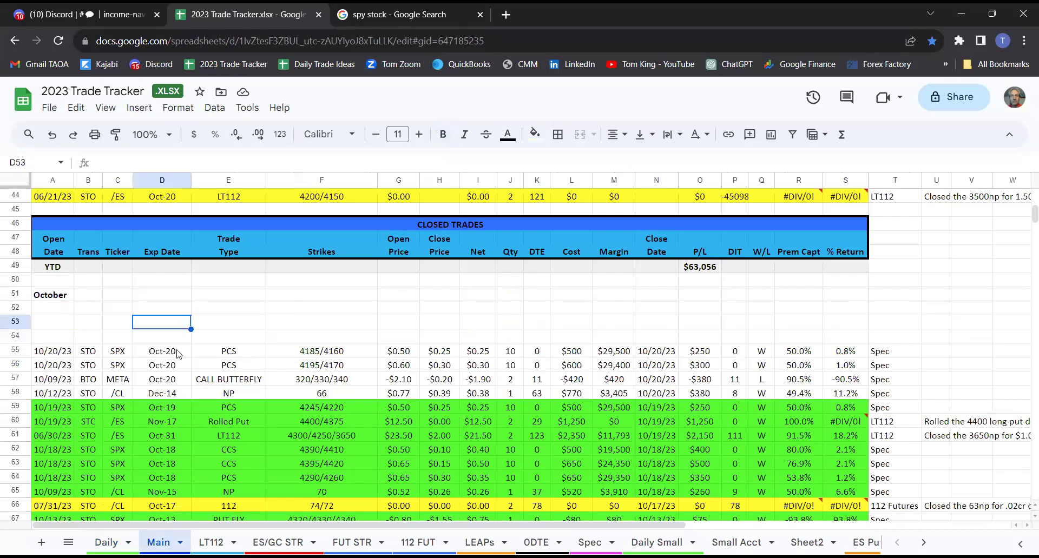
click(19, 393)
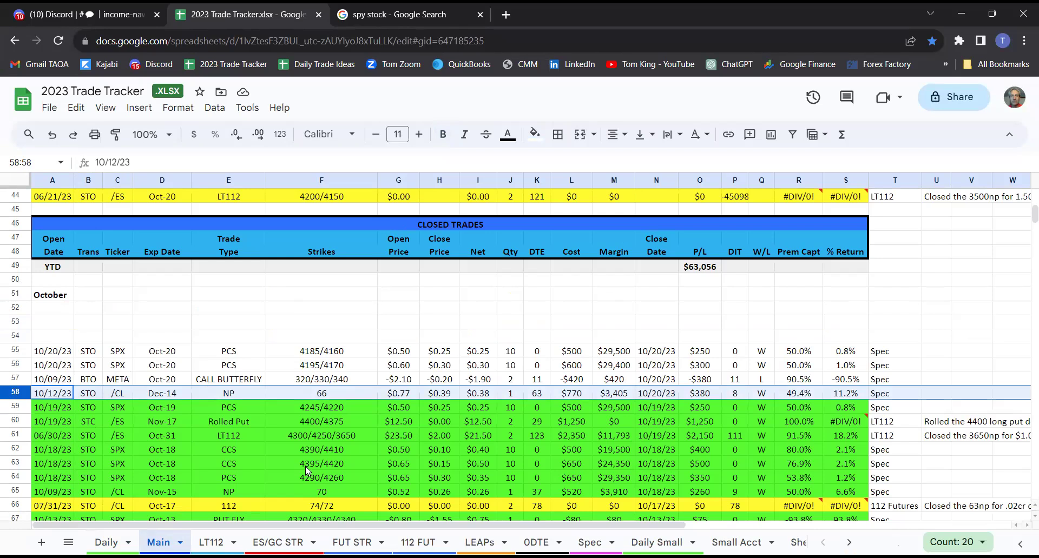
click(728, 394)
click(816, 395)
click(835, 395)
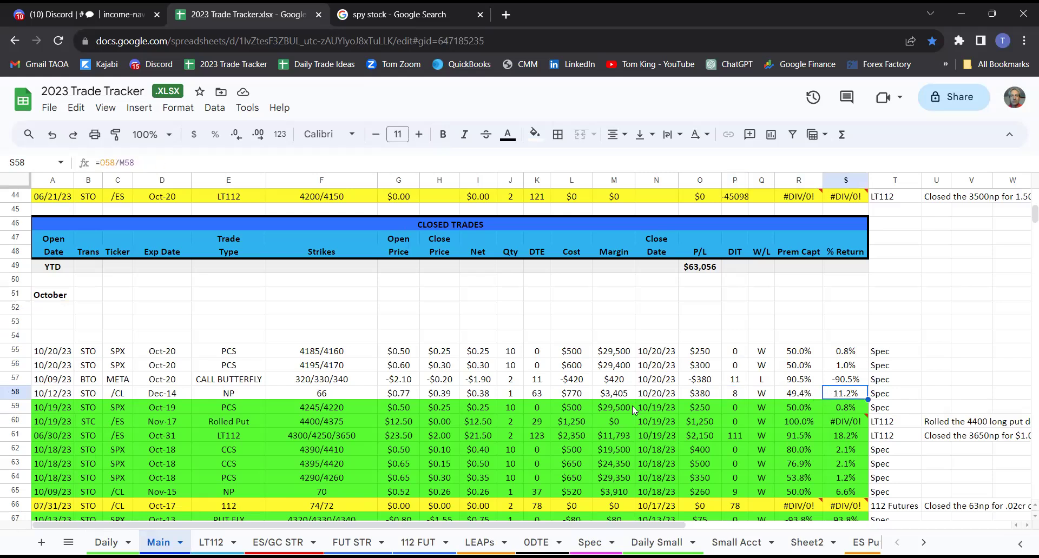
drag(198, 395, 311, 396)
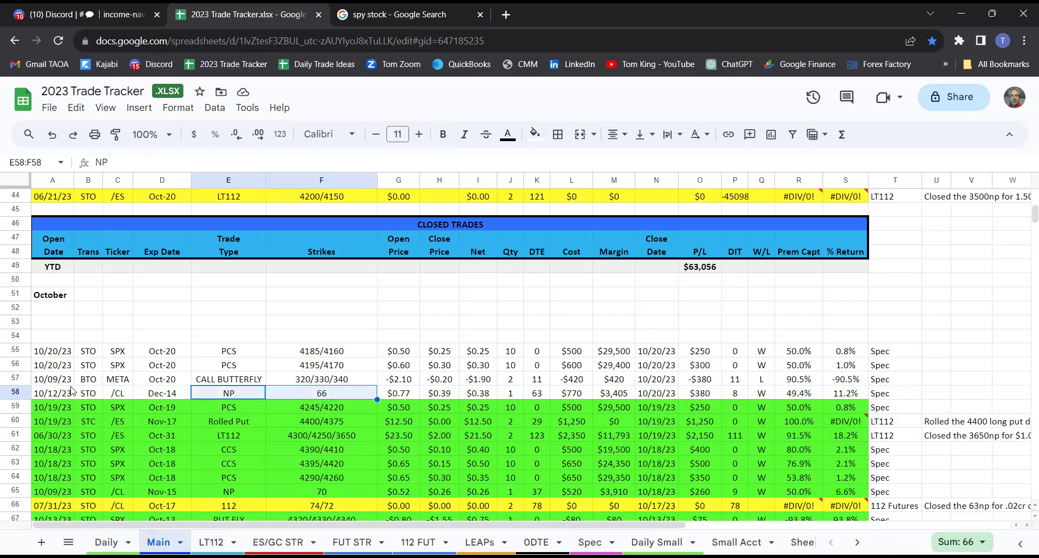
- Examine the closed META call butterfly row and compare its P/L with the /CL Dec-14 trade's P/L
click(54, 381)
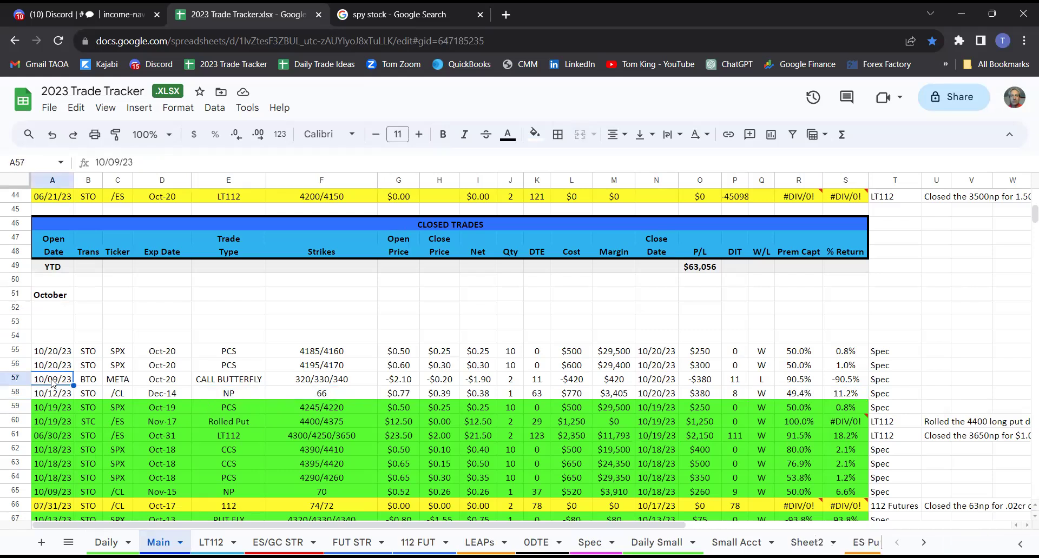
click(21, 378)
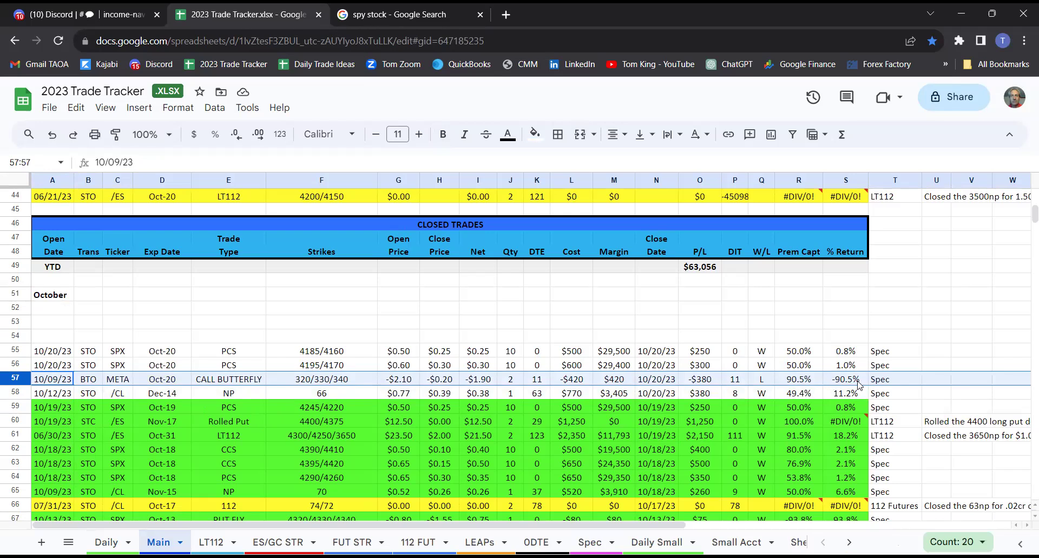
click(699, 379)
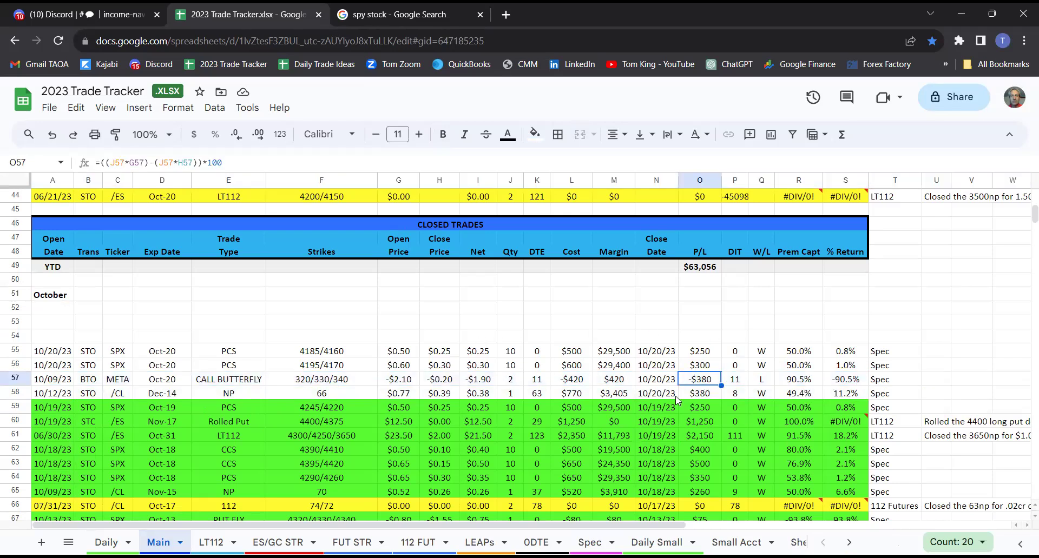
click(703, 394)
click(704, 384)
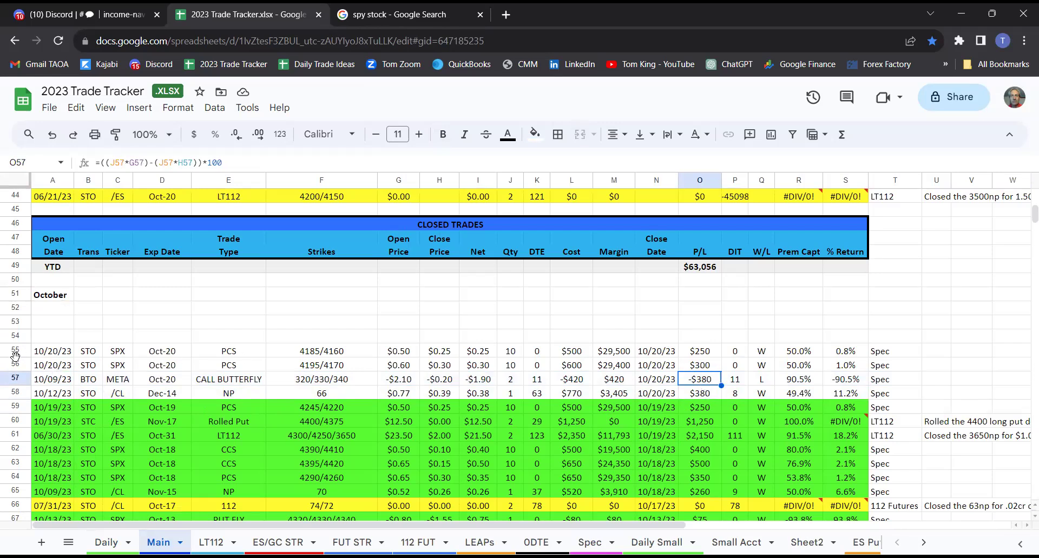
- Review the two 10/20/23 SPX put credit spreads and the P/L of all four trades closed on 10/20/23
drag(15, 352, 15, 366)
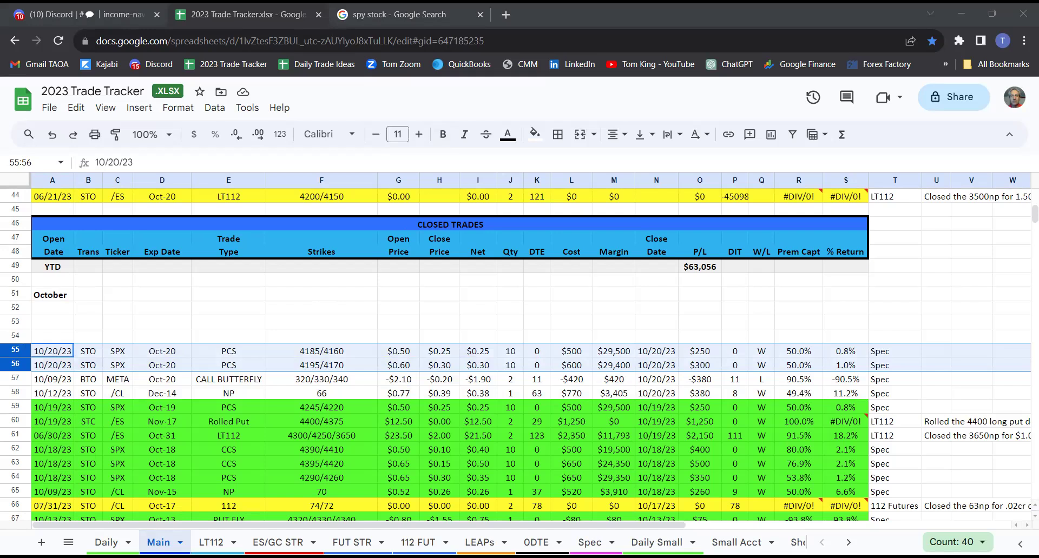
click(448, 336)
click(687, 368)
click(698, 353)
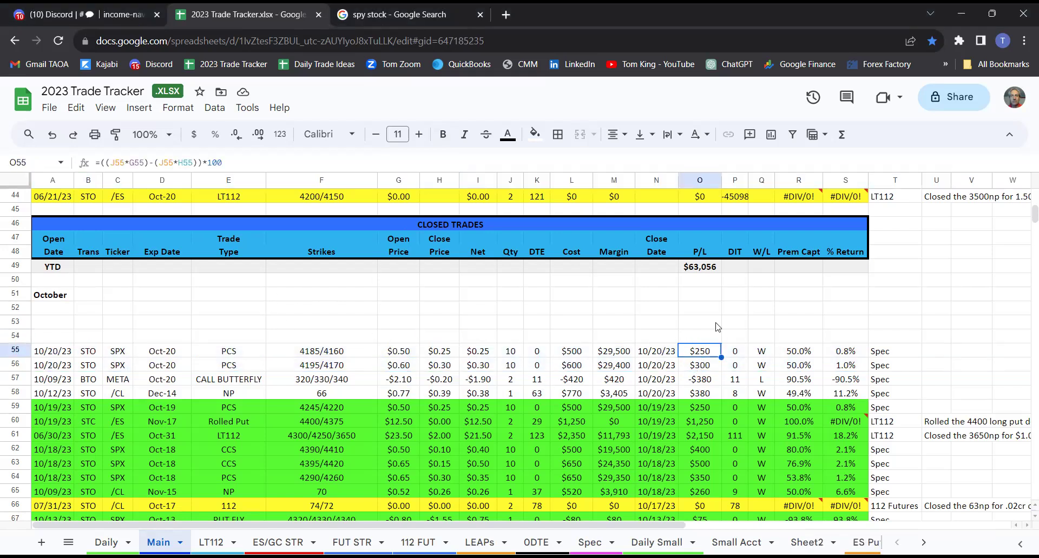
click(735, 329)
drag(698, 352, 704, 398)
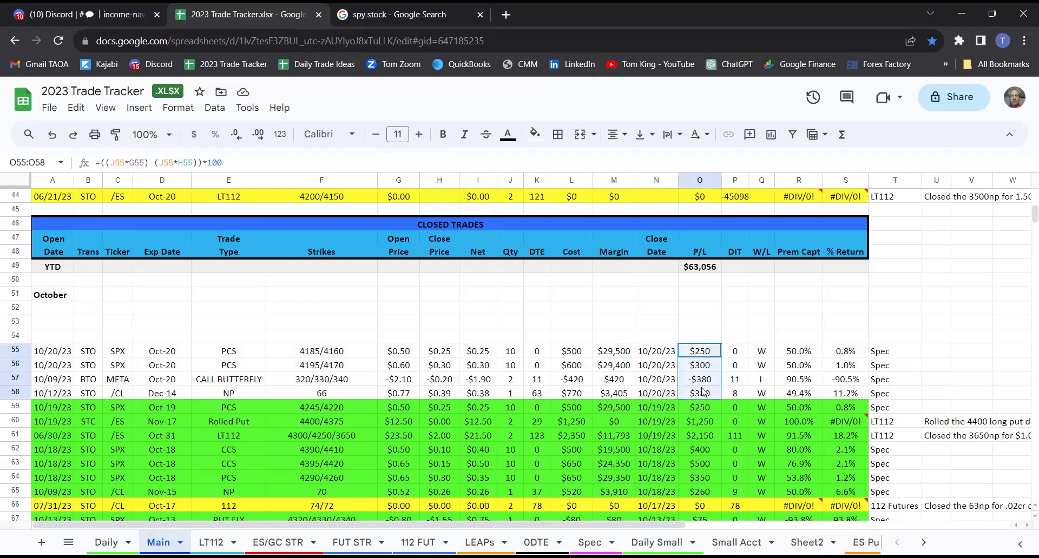
click(648, 328)
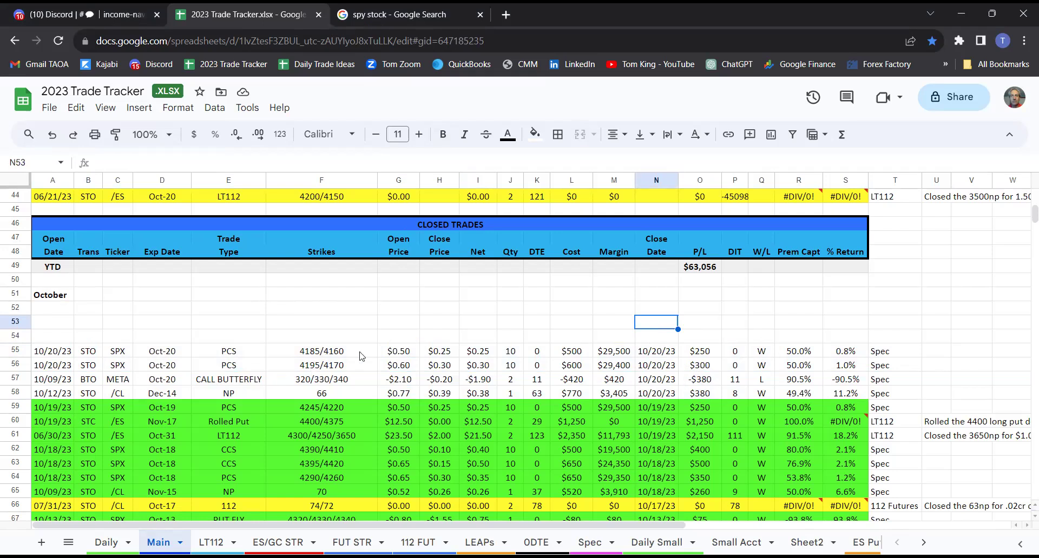
click(424, 314)
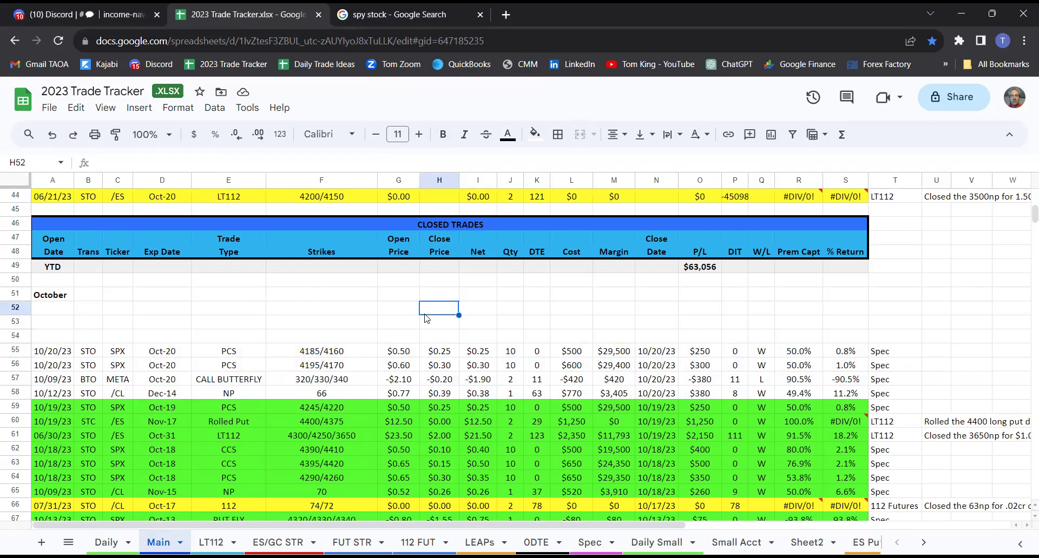
- Switch to the ODTE sheet and review the win and loss counts under its August, September and October trades
click(536, 542)
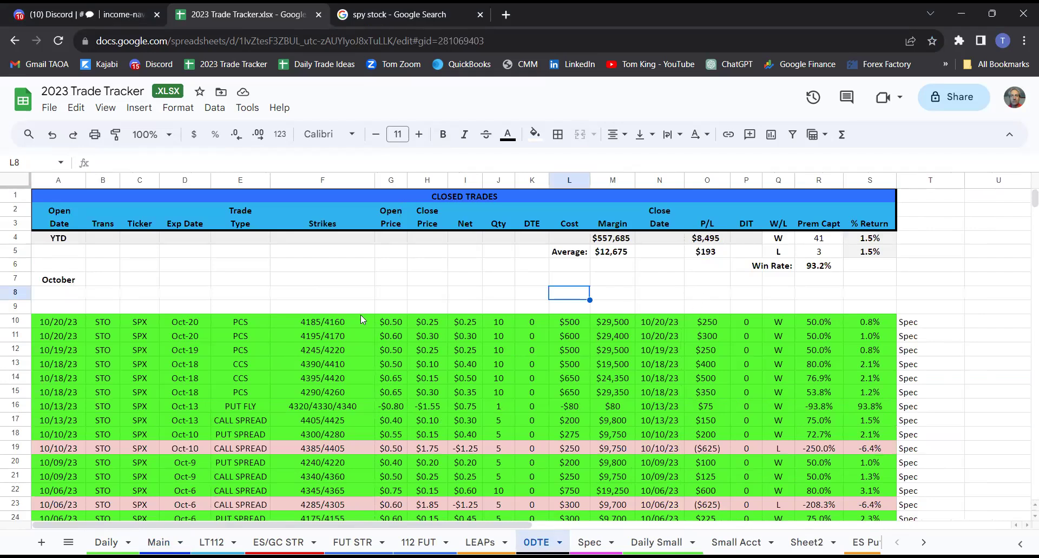
click(661, 323)
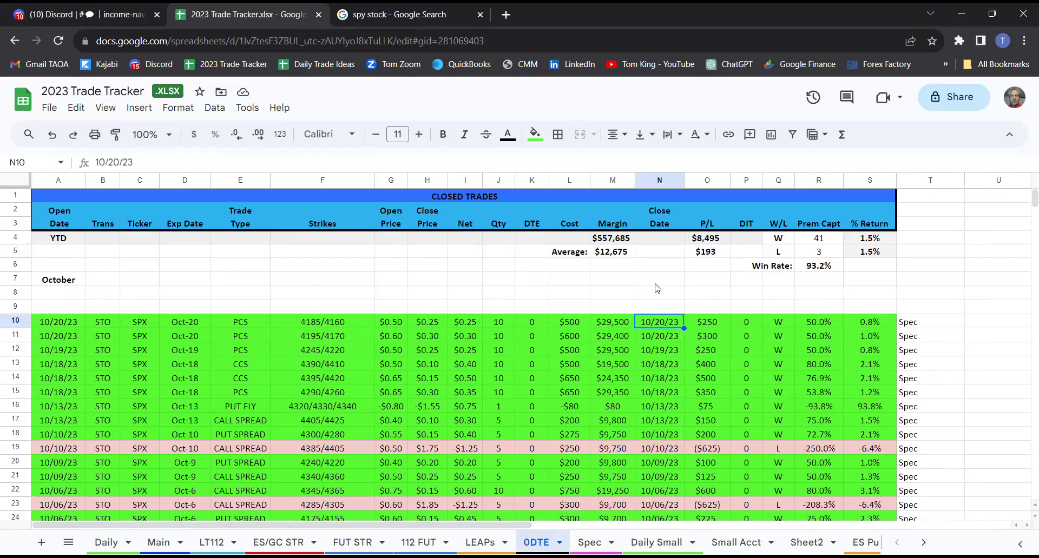
click(647, 280)
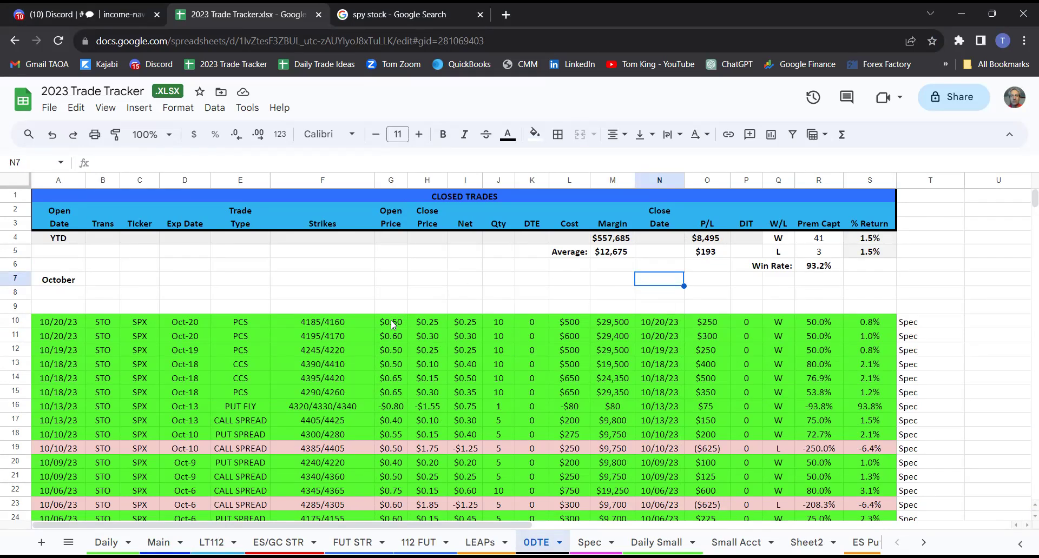
scroll(393, 323, down, 15)
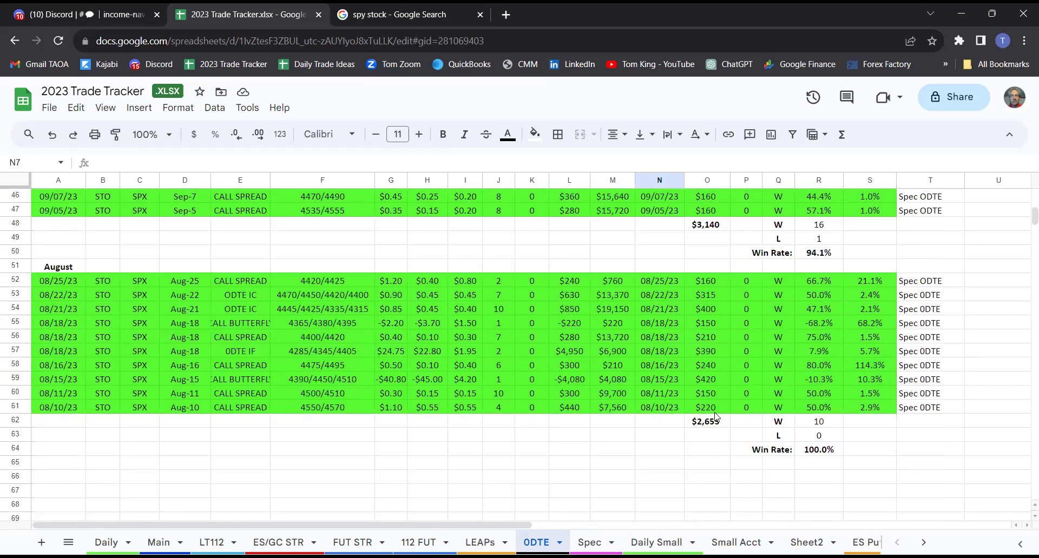
click(830, 432)
scroll(820, 419, up, 2)
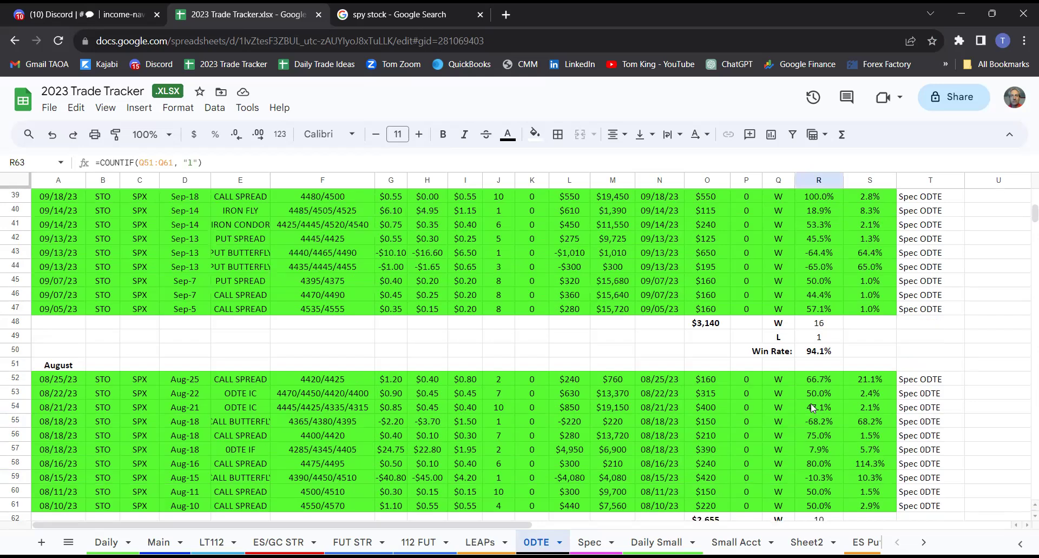
click(827, 338)
scroll(681, 381, up, 9)
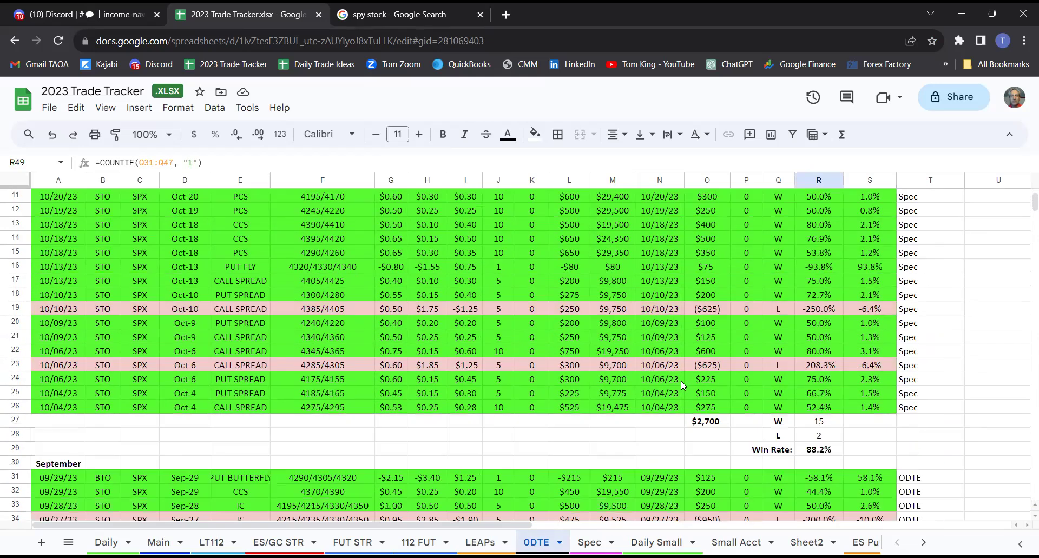
click(821, 422)
click(820, 436)
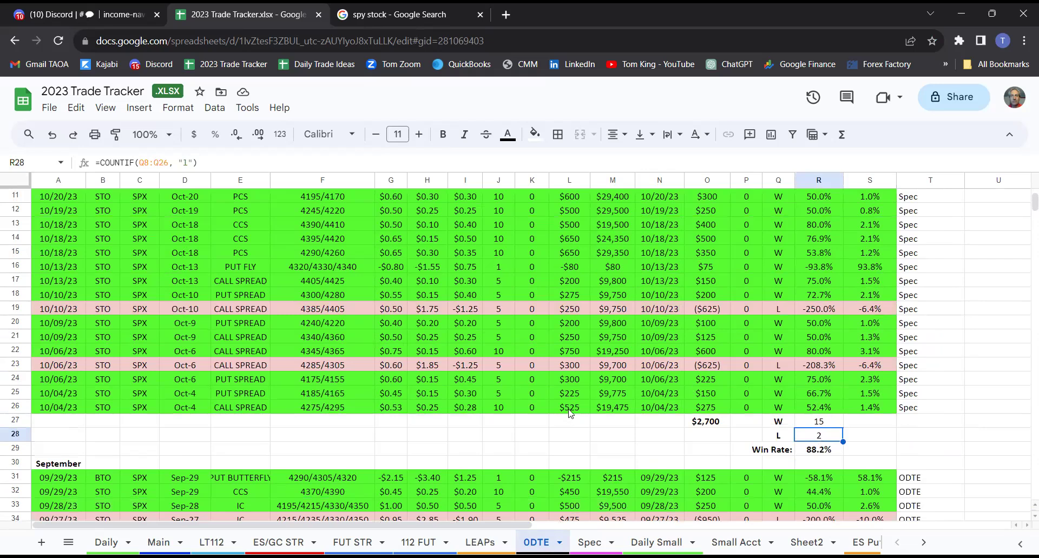
- Check the margins of the 10/18/23 to 10/20/23 trades and the year-to-date margin, P/L and % Return
scroll(567, 416, up, 4)
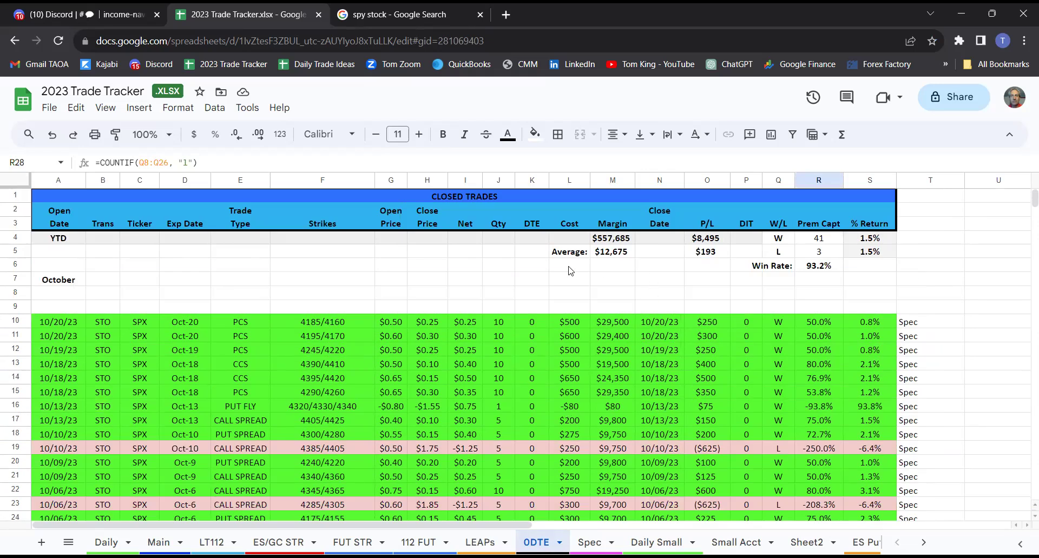
drag(611, 324, 614, 403)
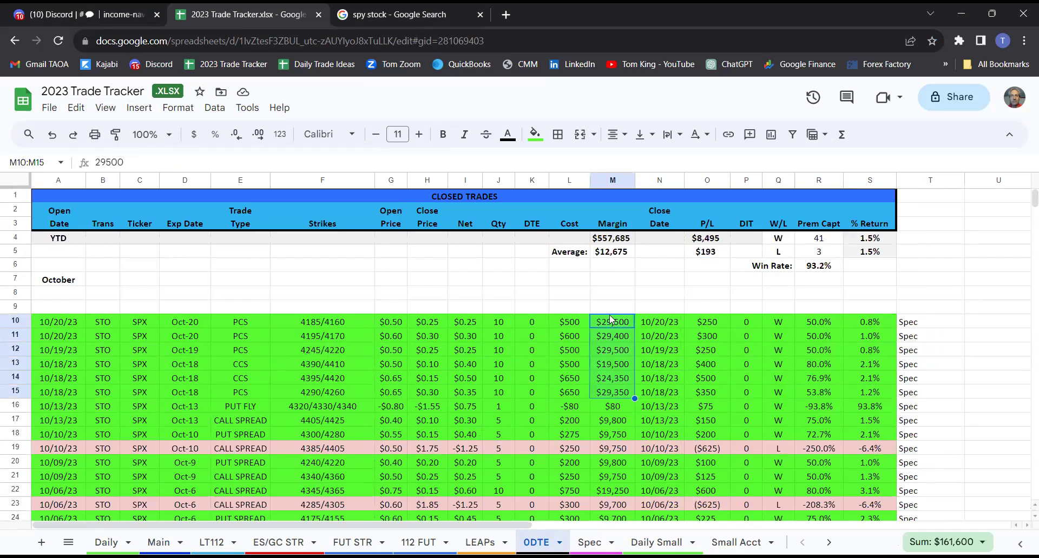
click(615, 280)
click(610, 241)
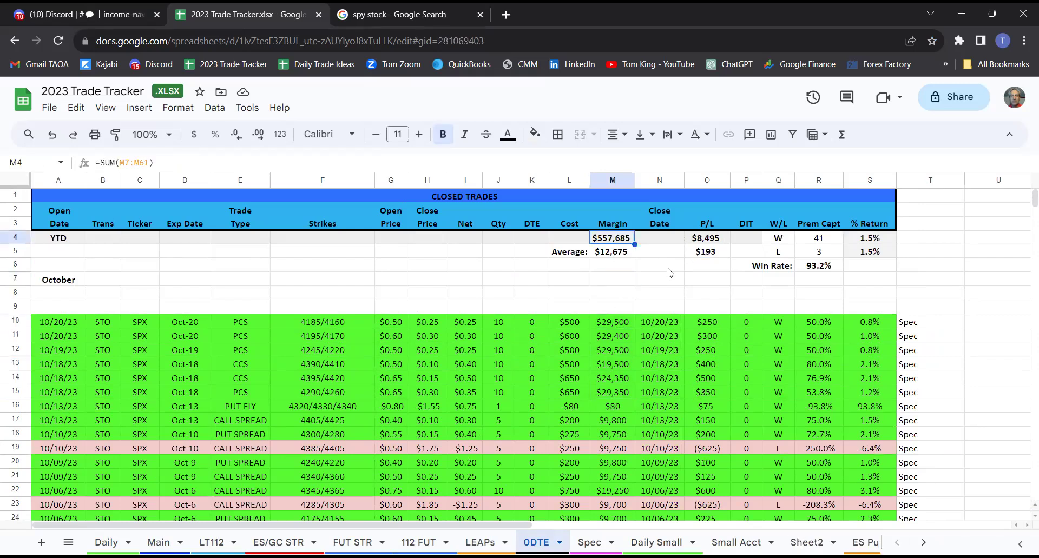
click(707, 241)
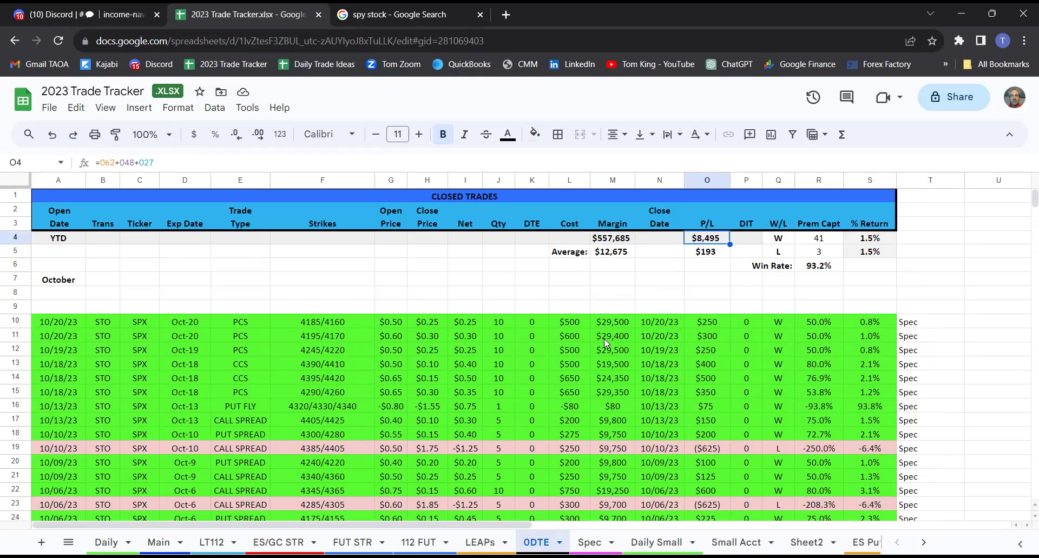
click(870, 239)
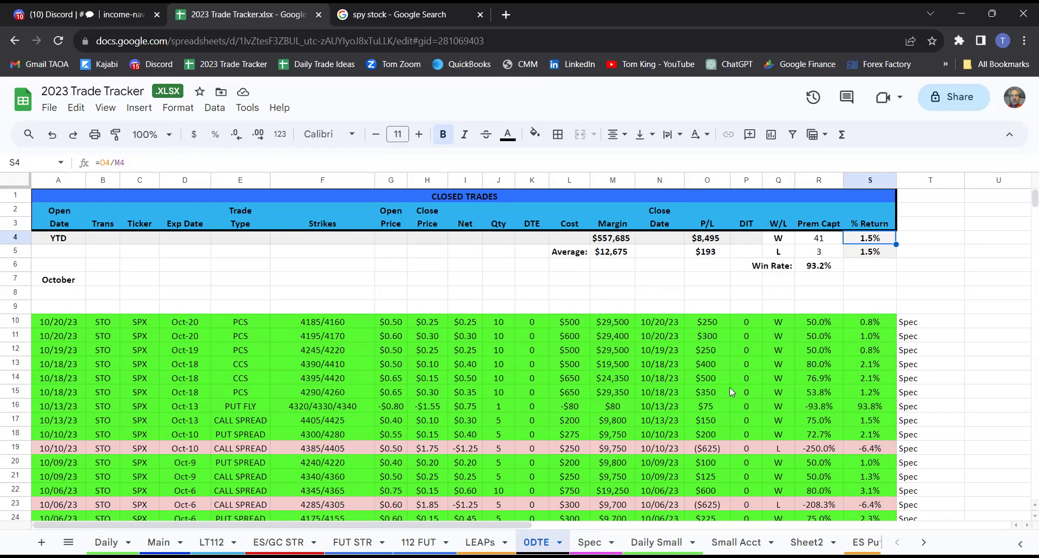
- Check the year-to-date win count and win rate against the August, September and October trade lists
click(821, 242)
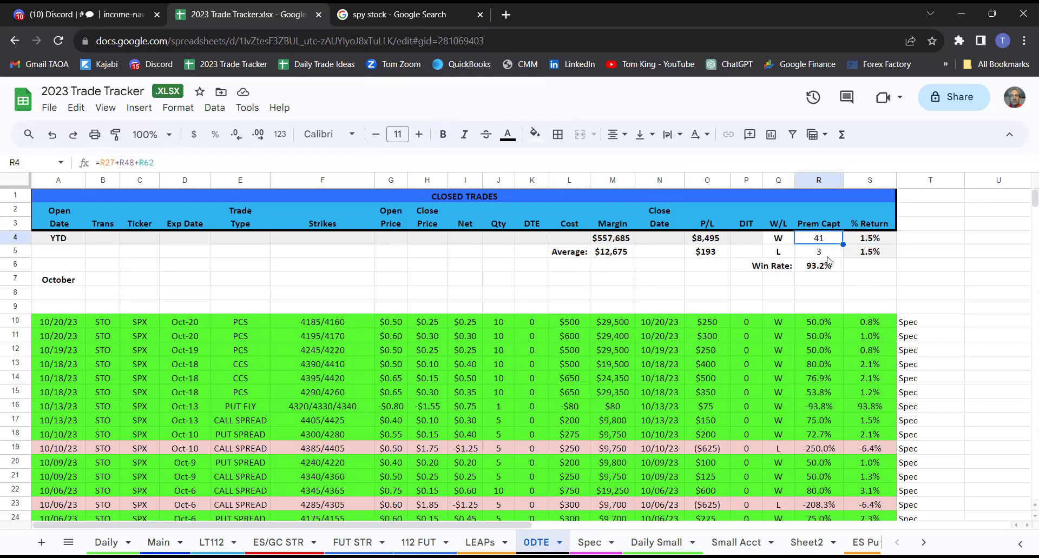
click(827, 266)
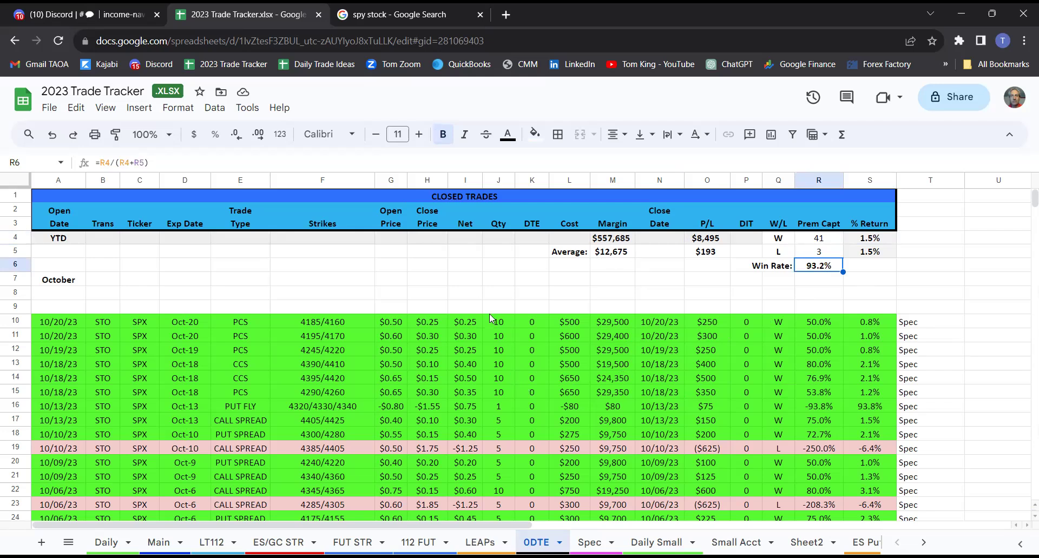
scroll(500, 377, down, 12)
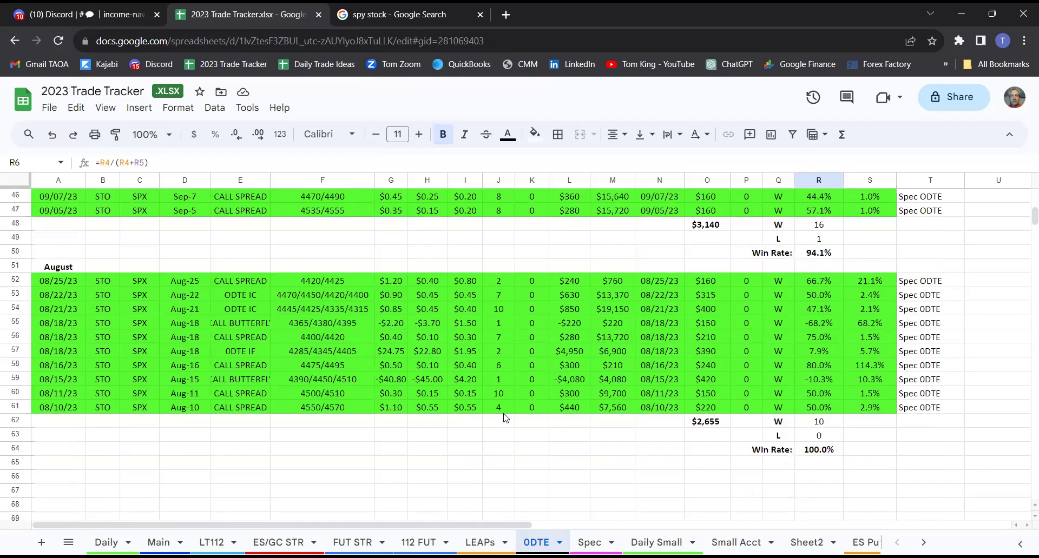
scroll(501, 390, up, 2)
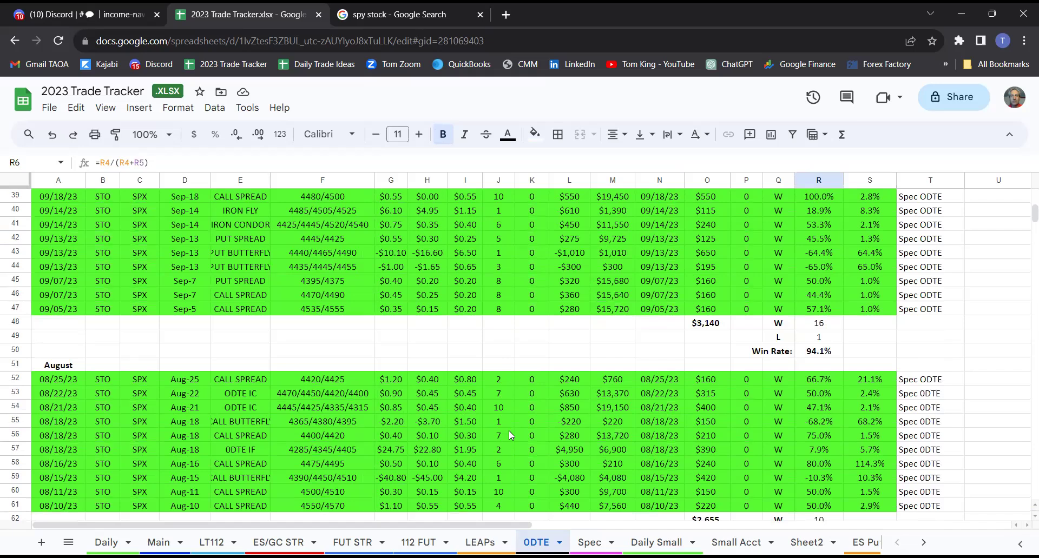
scroll(504, 458, up, 3)
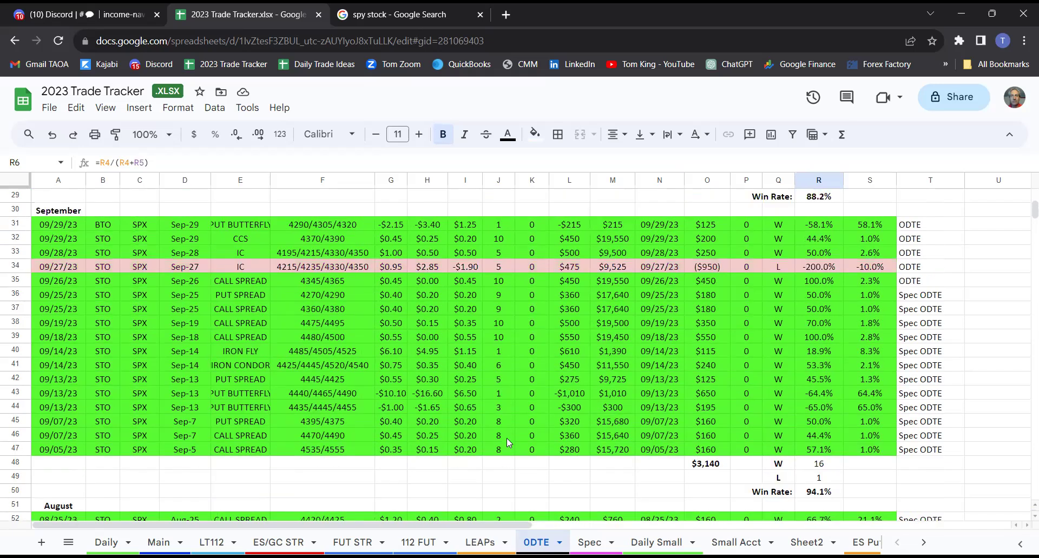
scroll(507, 439, up, 2)
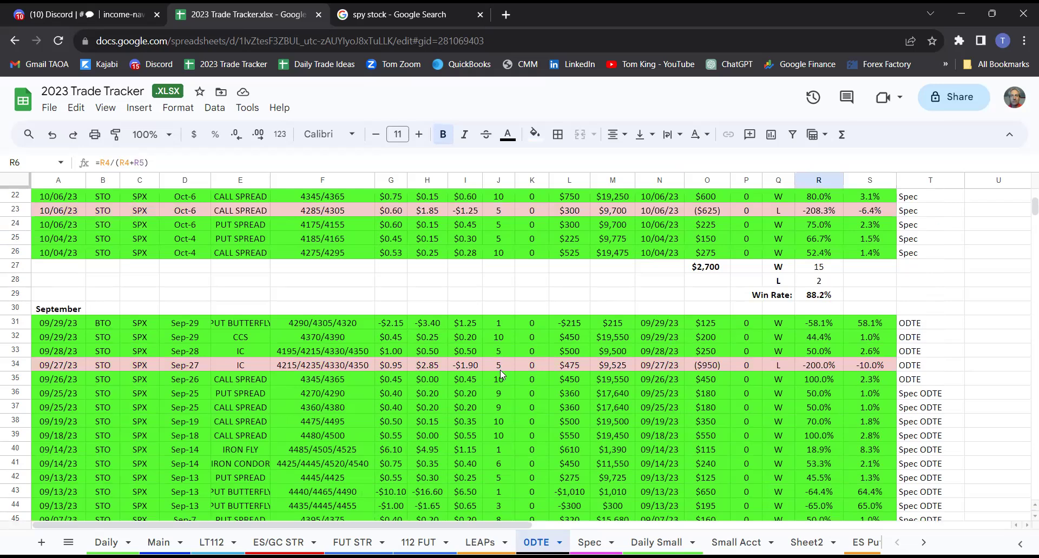
scroll(500, 373, up, 7)
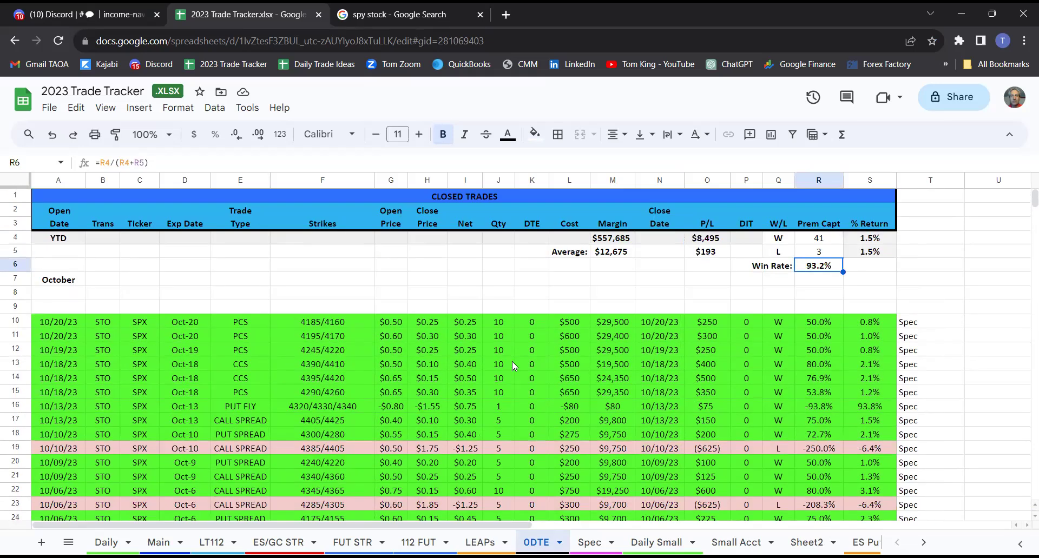
- Inspect the average margin and average P/L per trade in the ODTE summary
click(617, 258)
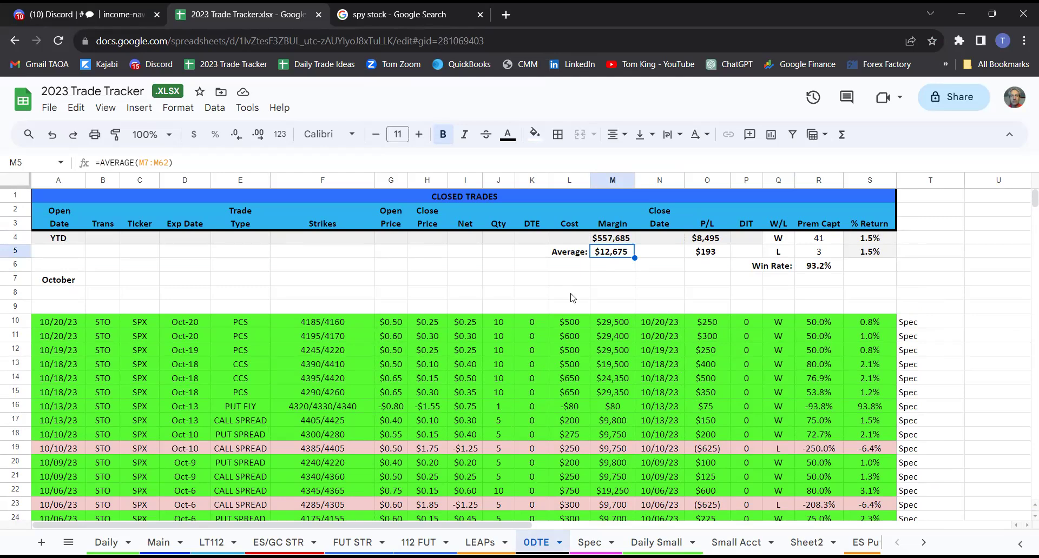
click(616, 272)
click(614, 255)
click(706, 252)
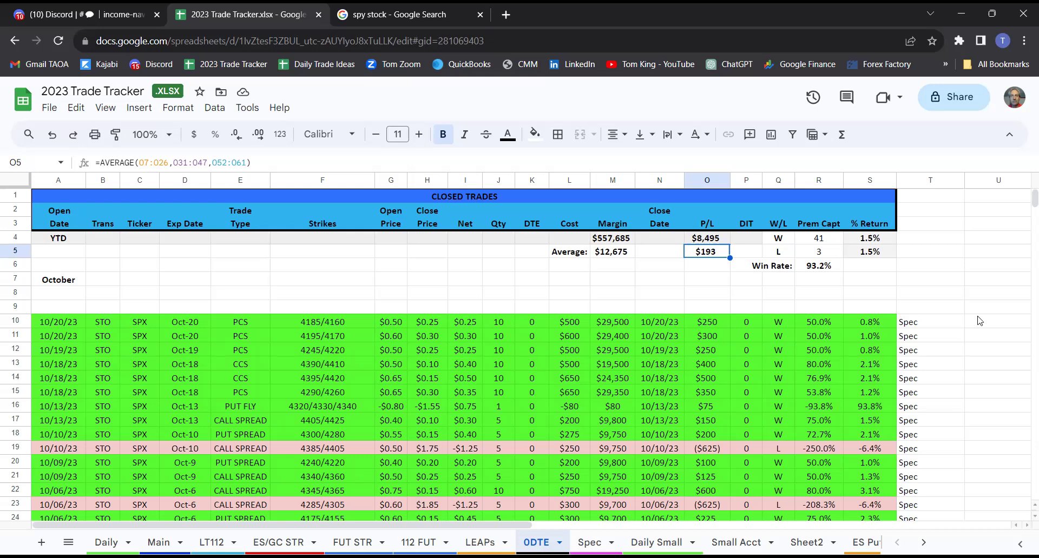
click(632, 279)
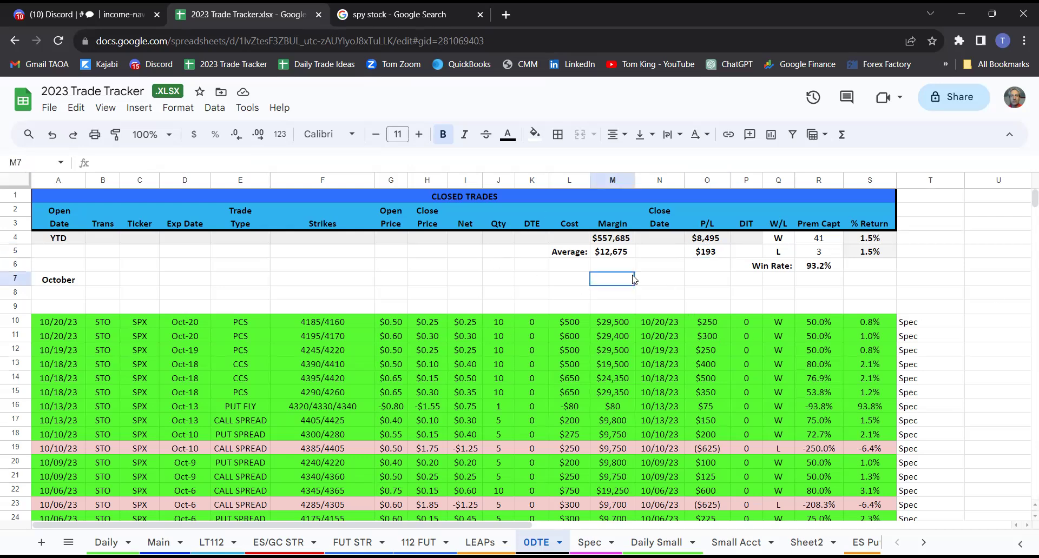
- Sum the P/L of the six 10/18/23 to 10/20/23 trades and check the quantity of the 10/18/23 put spread
click(720, 325)
drag(713, 336, 713, 390)
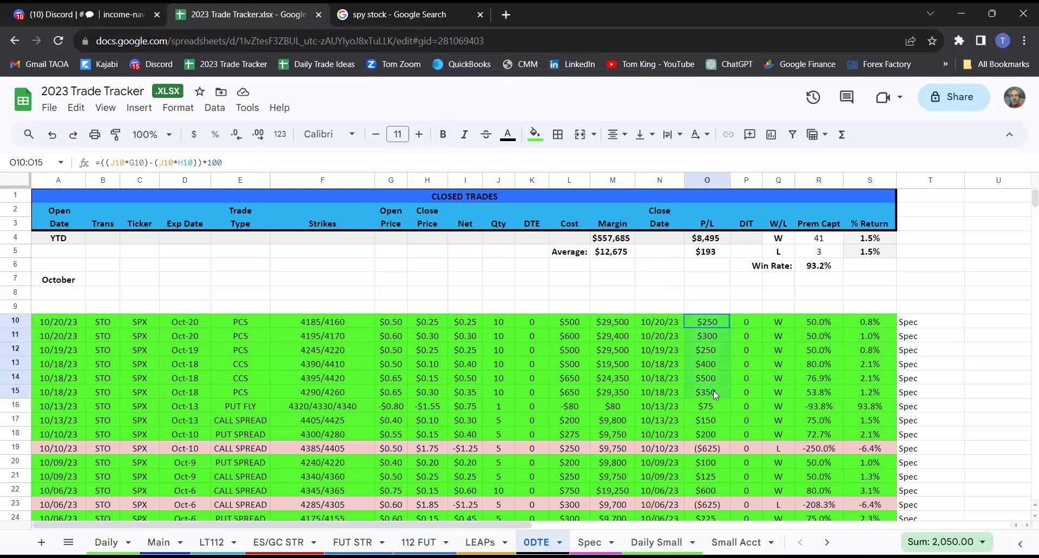
click(495, 394)
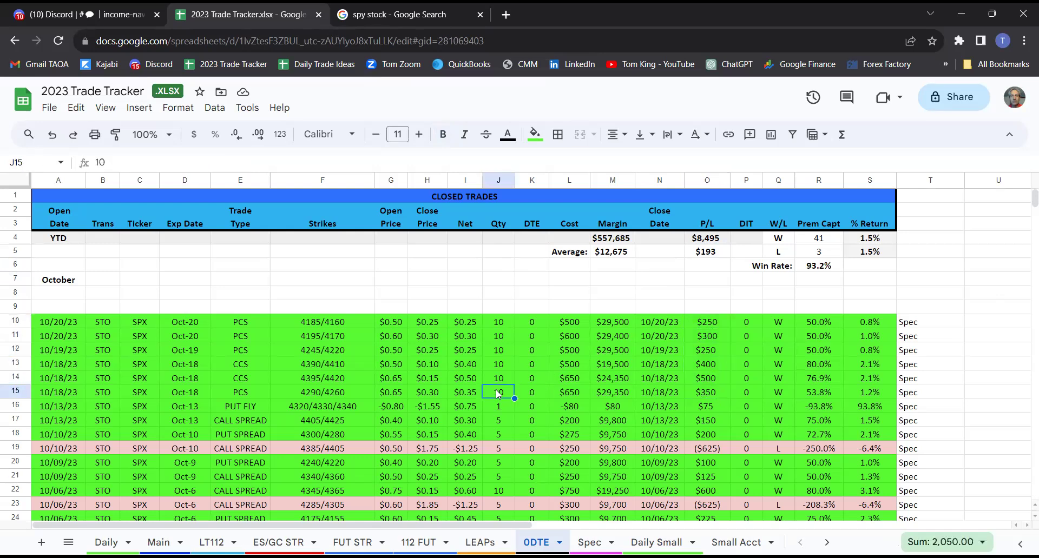
click(708, 392)
drag(698, 325, 710, 394)
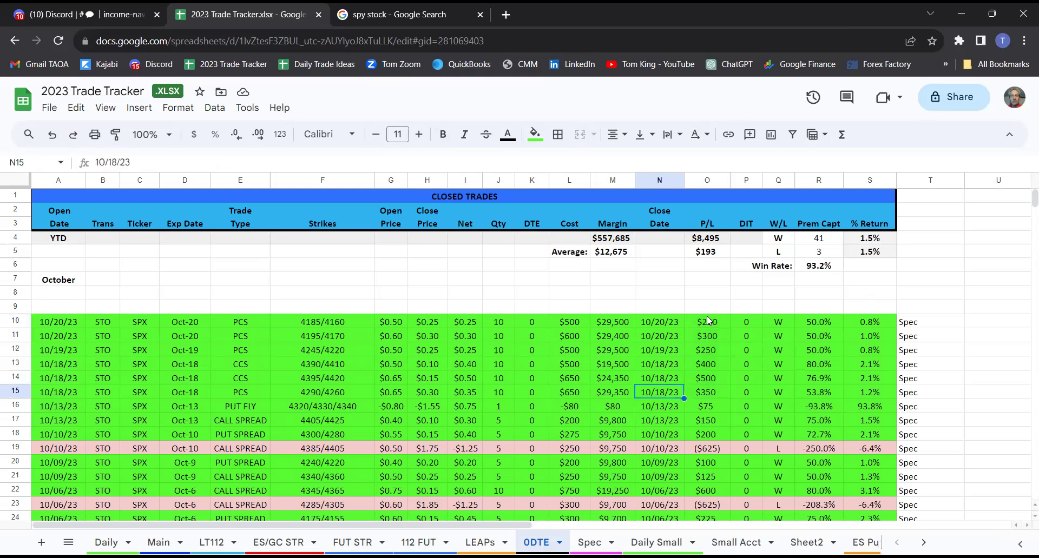
drag(706, 307, 704, 393)
click(621, 297)
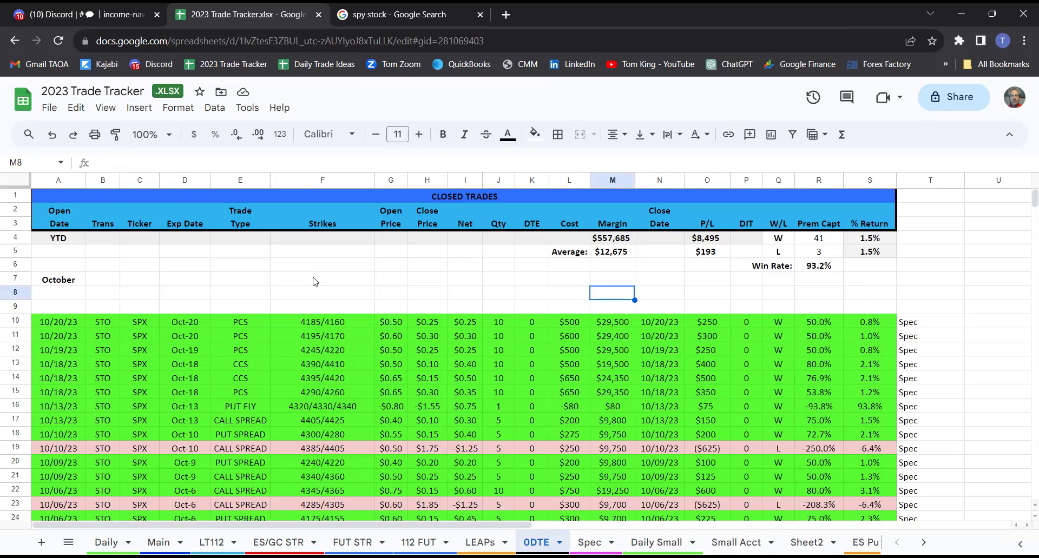
- Switch to the Daily sheet and check the Net Liq, Daily Realized and Weekly Realized figures for 10/20/23
click(114, 543)
click(580, 389)
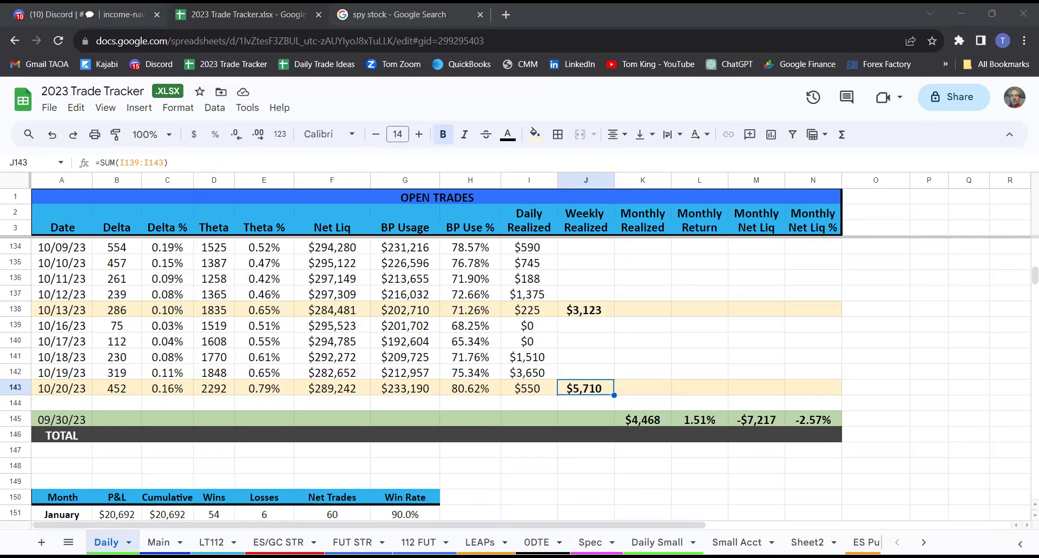
click(341, 388)
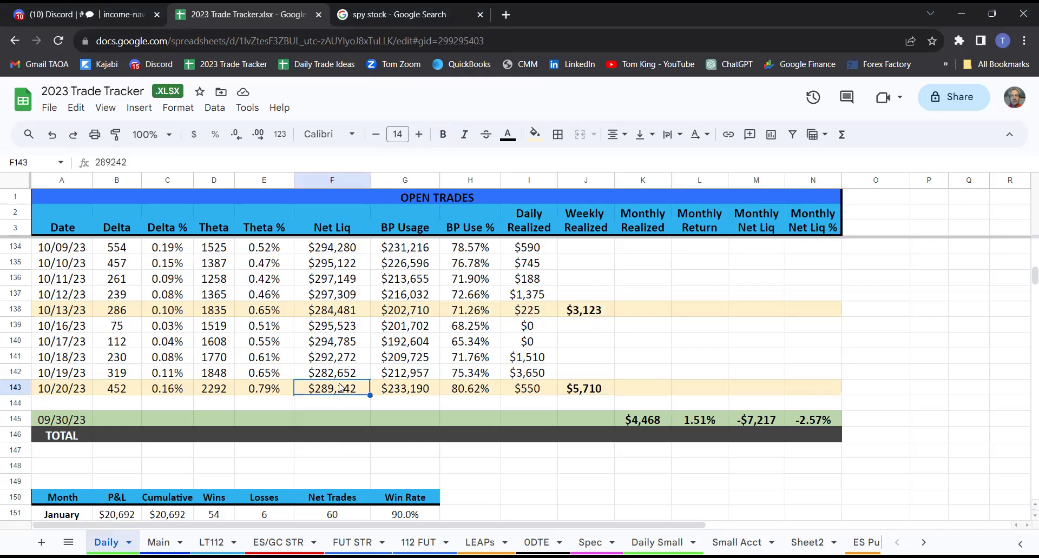
click(546, 391)
click(591, 395)
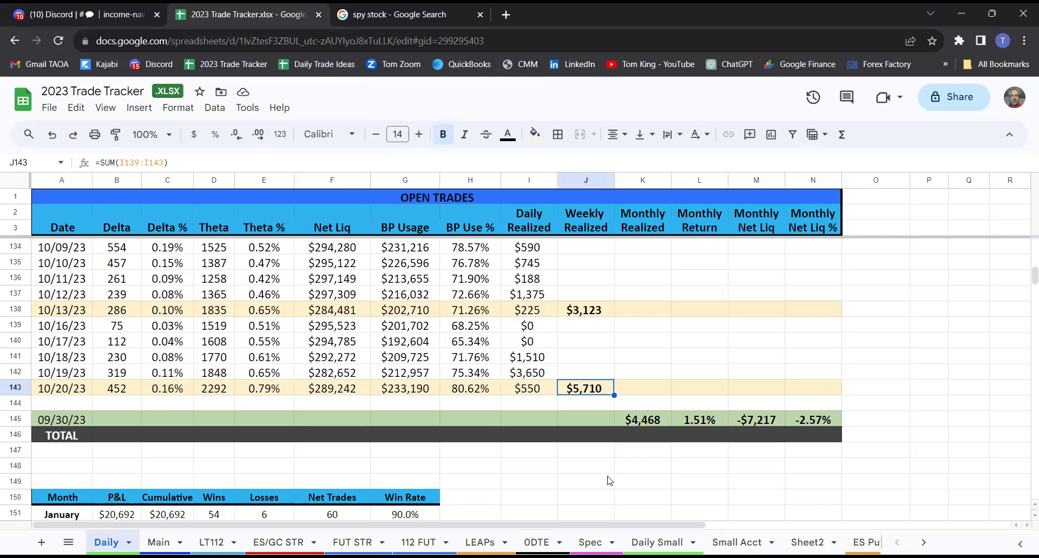
- Check the Daily Realized loss on 10/03/23 and sum the Daily Realized values from 10/04/23 to 10/20/23
scroll(538, 382, up, 3)
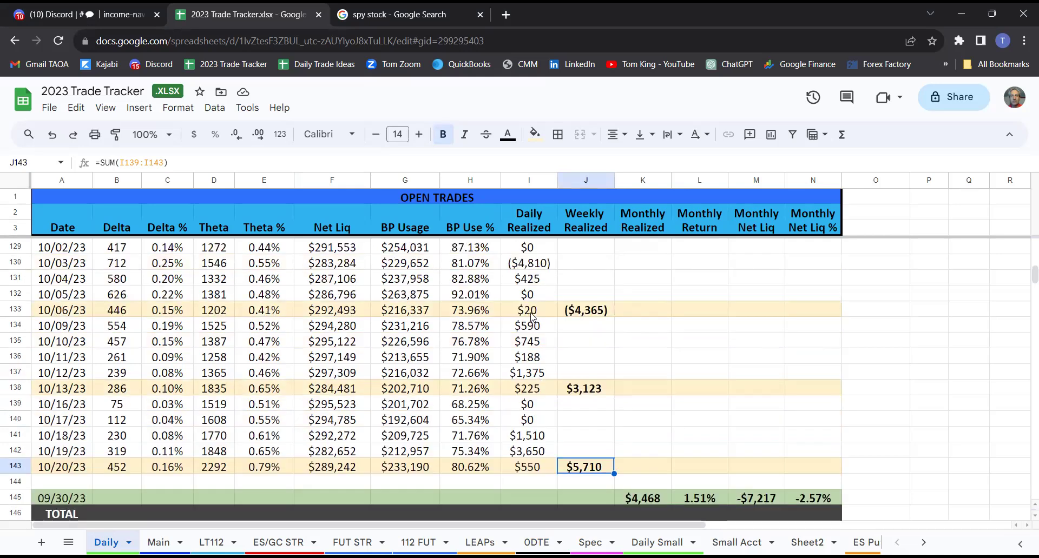
click(541, 268)
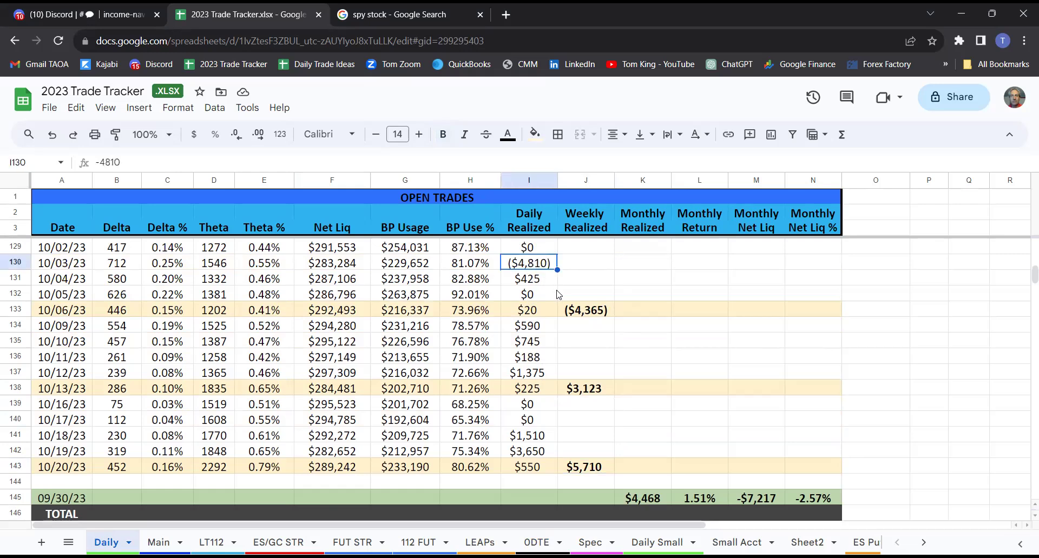
drag(539, 281, 537, 474)
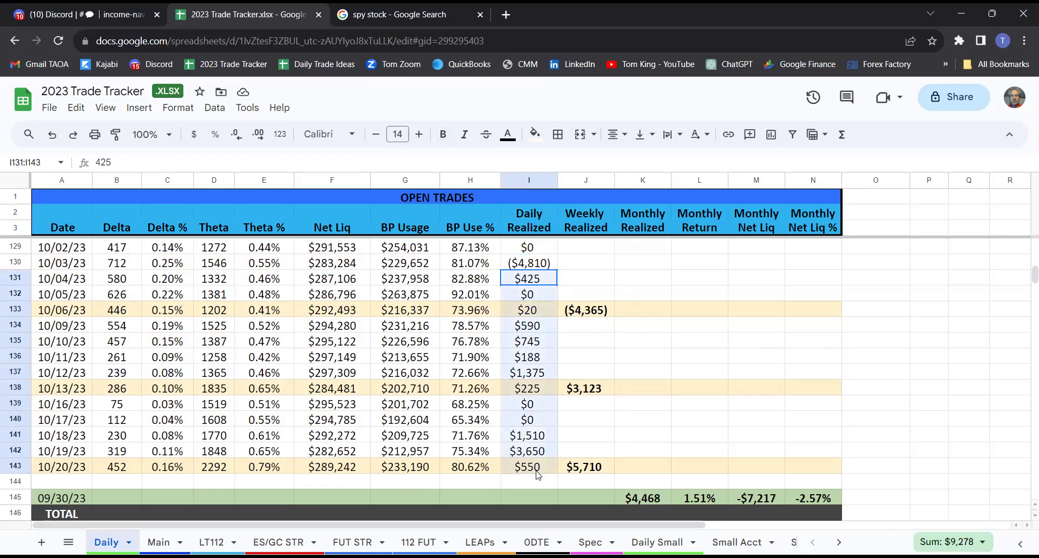
scroll(649, 398, down, 1)
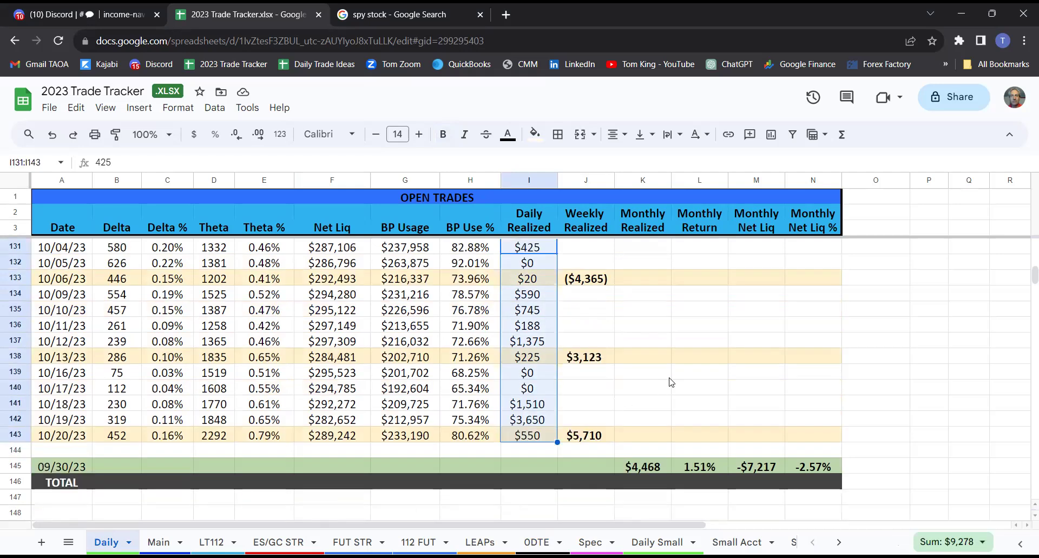
click(670, 378)
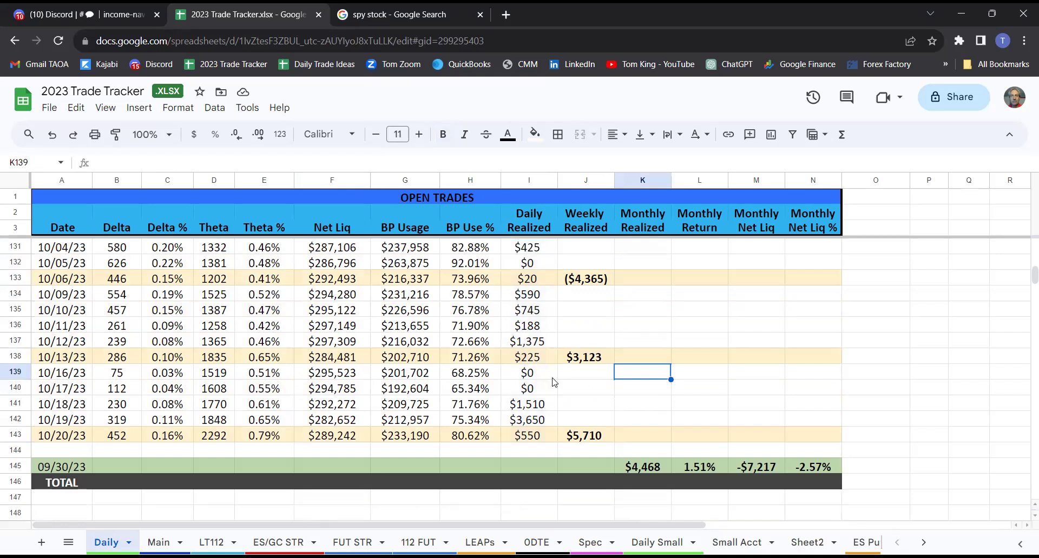